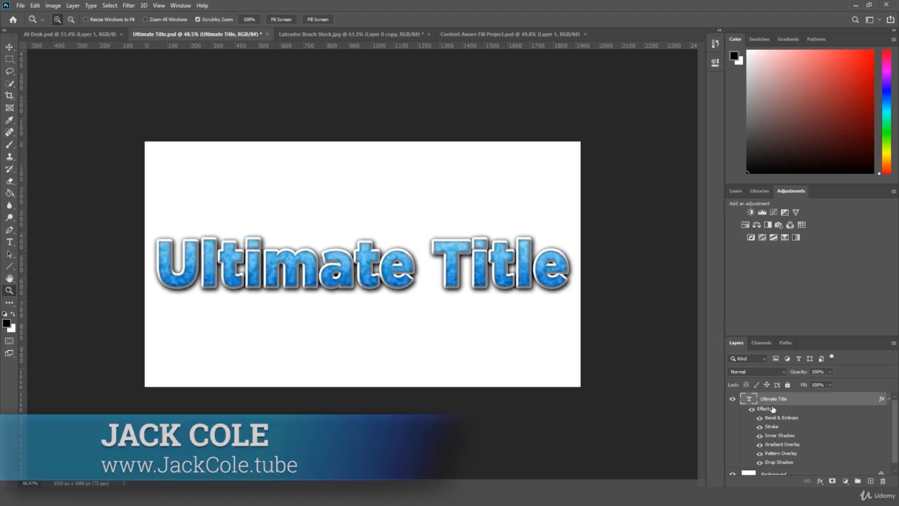
- Look through the Warp Text styles available for the Ultimate Title text without applying any
left_click(13, 239)
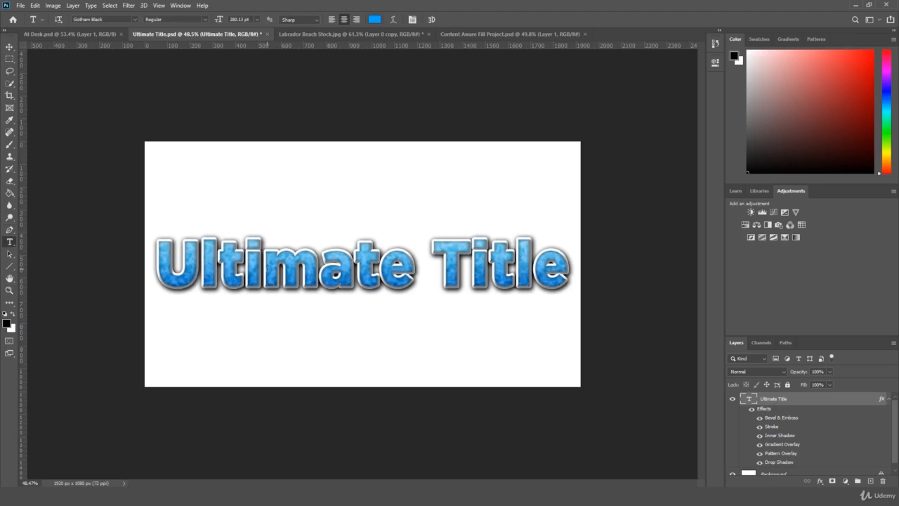
double_click(268, 267)
left_click(393, 19)
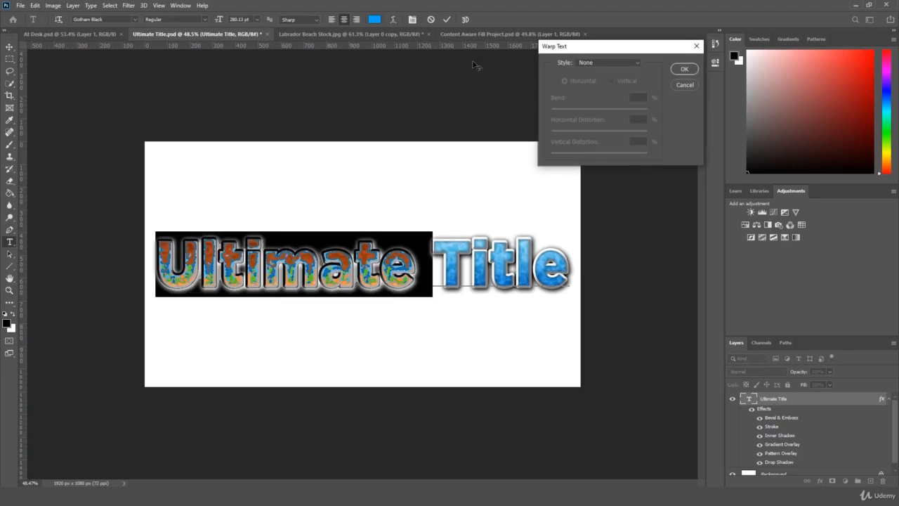
left_click(606, 63)
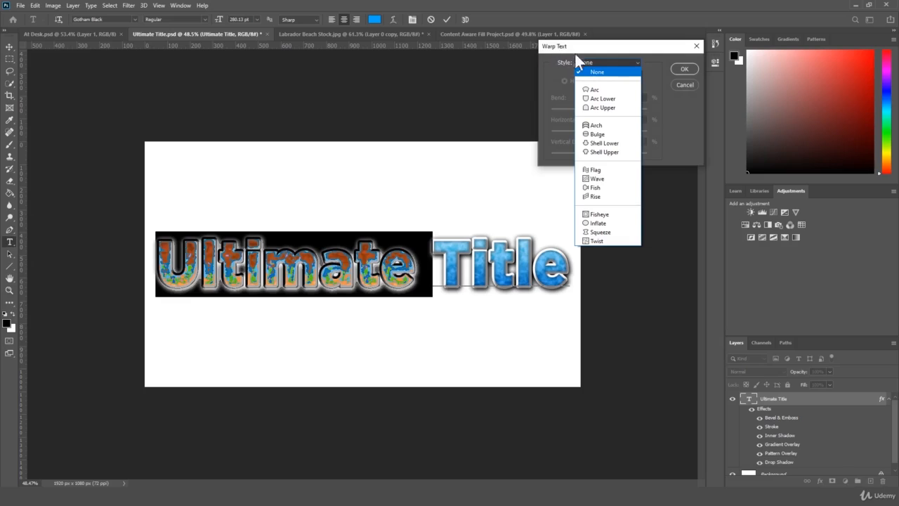
left_click(642, 57)
left_click(680, 84)
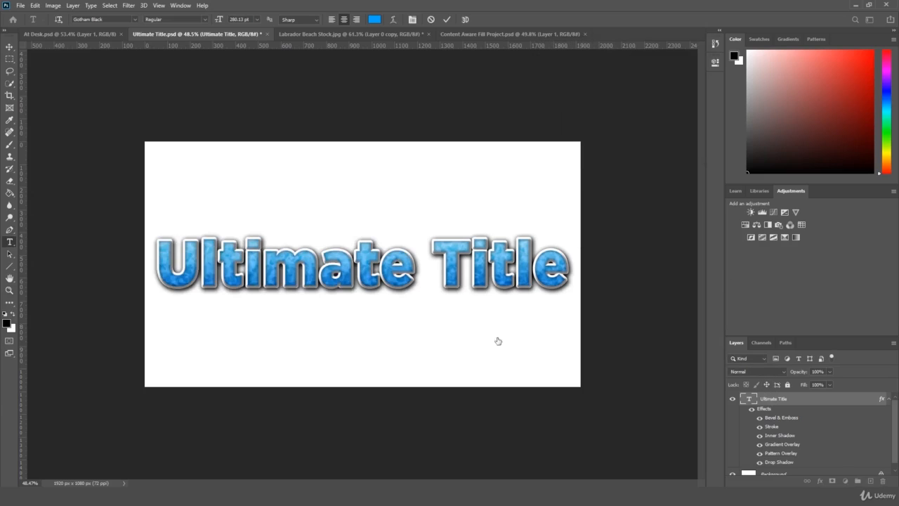
left_click(9, 289)
left_click_drag(130, 252, 124, 262)
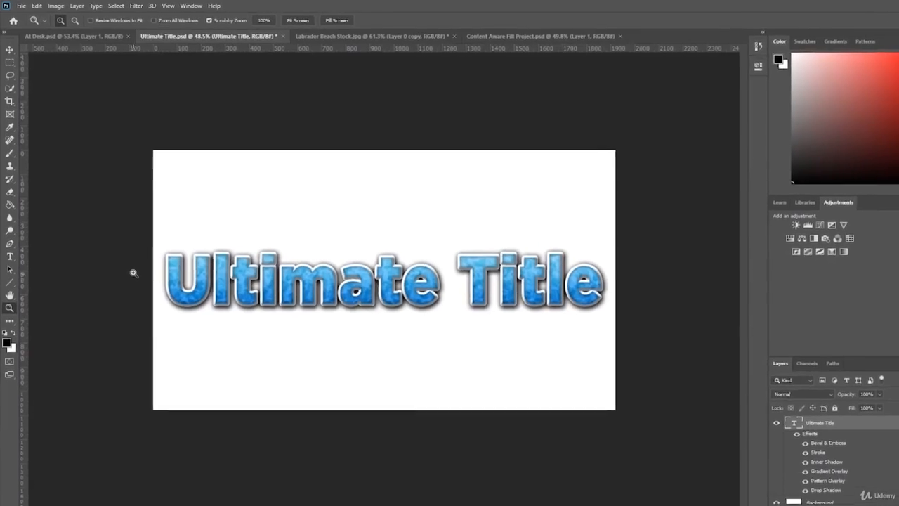
- Create a new document measuring 1920 by 1080 pixels
left_click(38, 5)
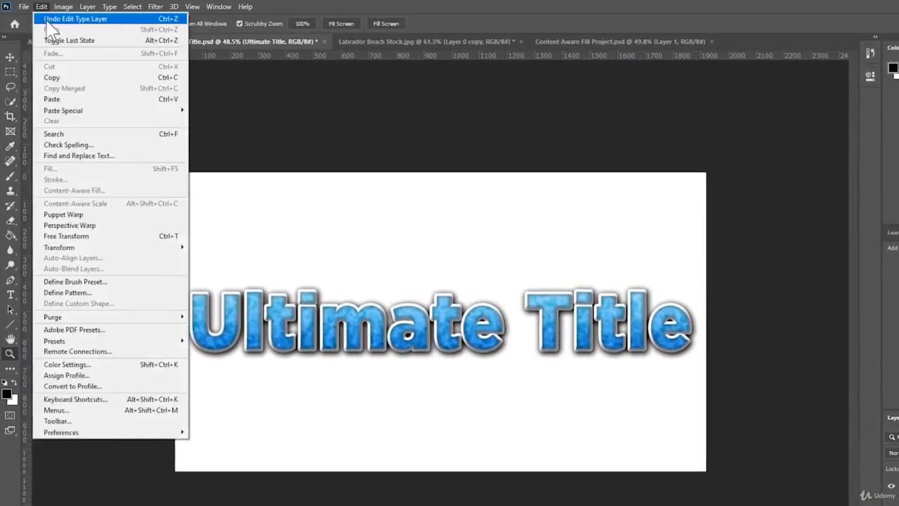
mouse_move(23, 6)
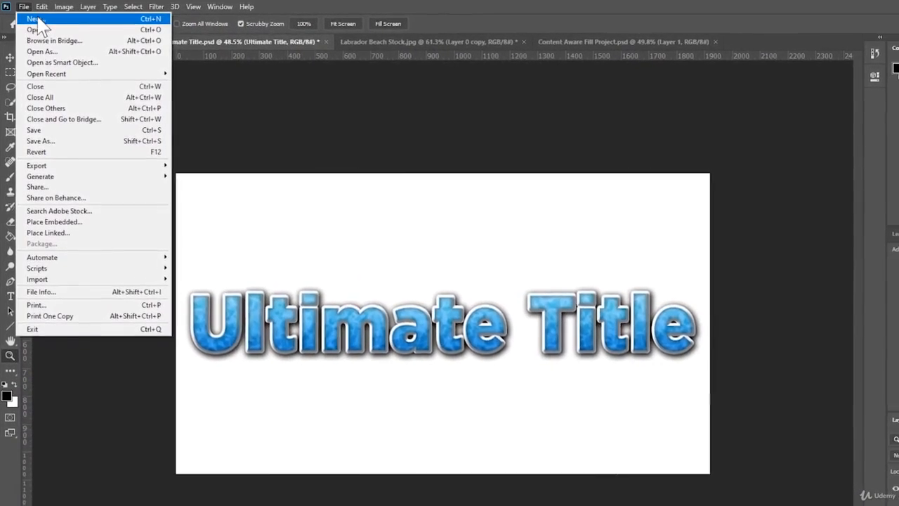
left_click(35, 19)
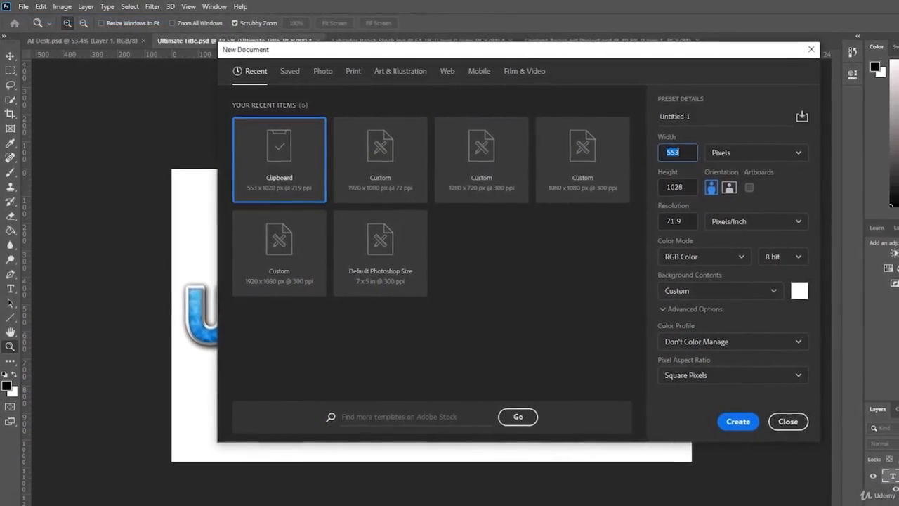
left_click(746, 155)
left_click(731, 176)
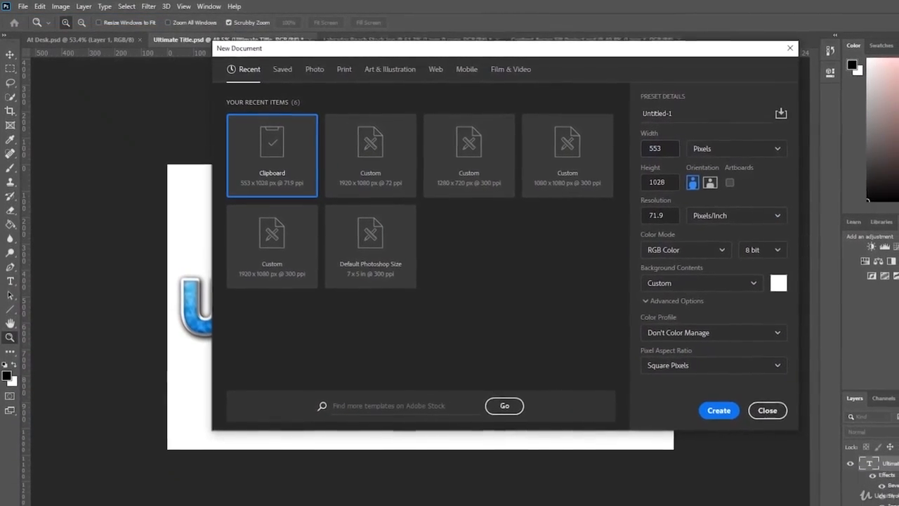
double_click(666, 151)
type("1920")
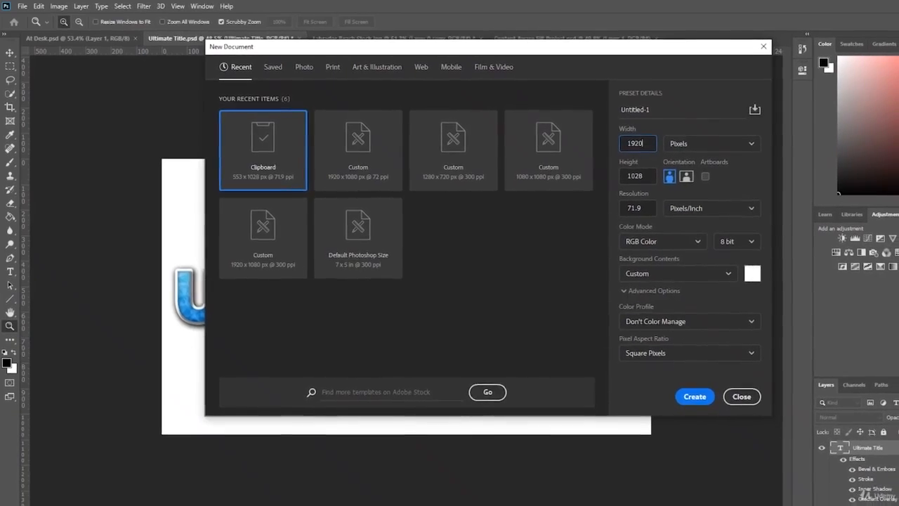
key("Tab")
key("Tab")
type("1080")
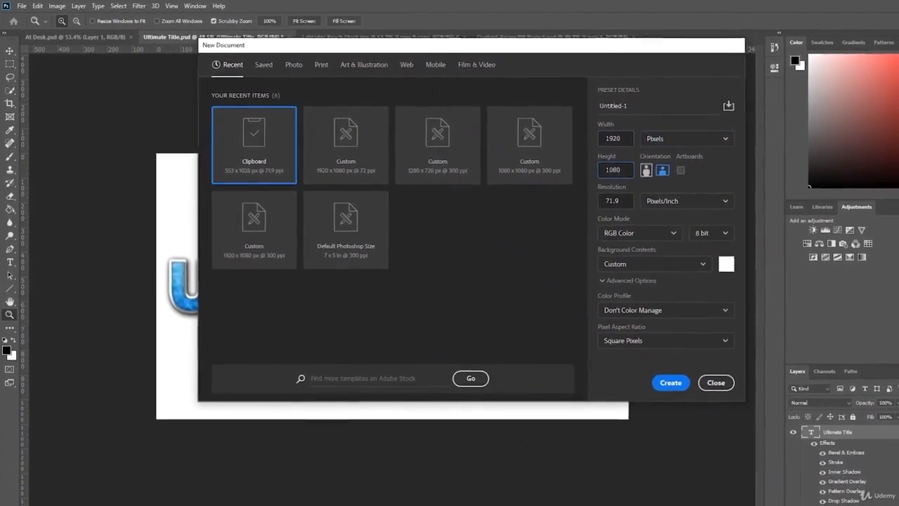
key("Return")
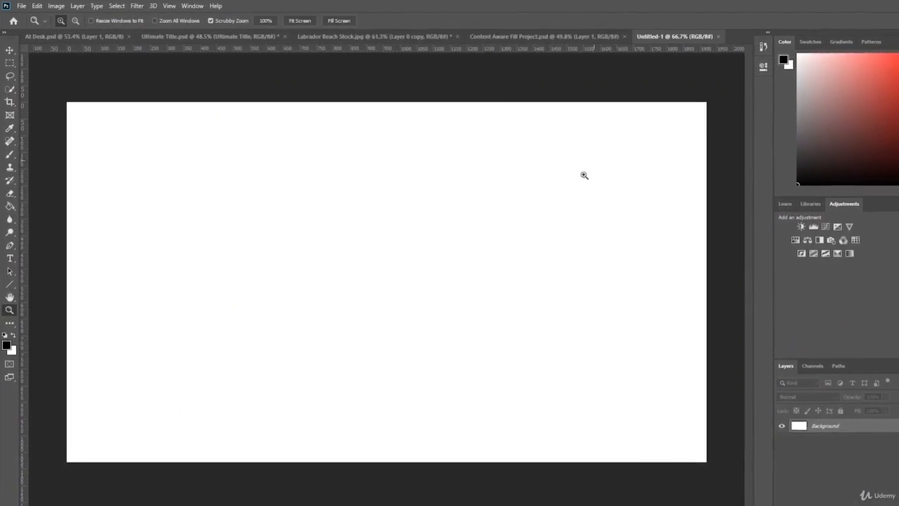
- Add a text layer reading "TQ9" near the middle of the blank canvas
key("ctrl+minus")
mouse_move(484, 230)
left_mouse_down()
mouse_move(498, 227)
mouse_move(489, 234)
left_mouse_up()
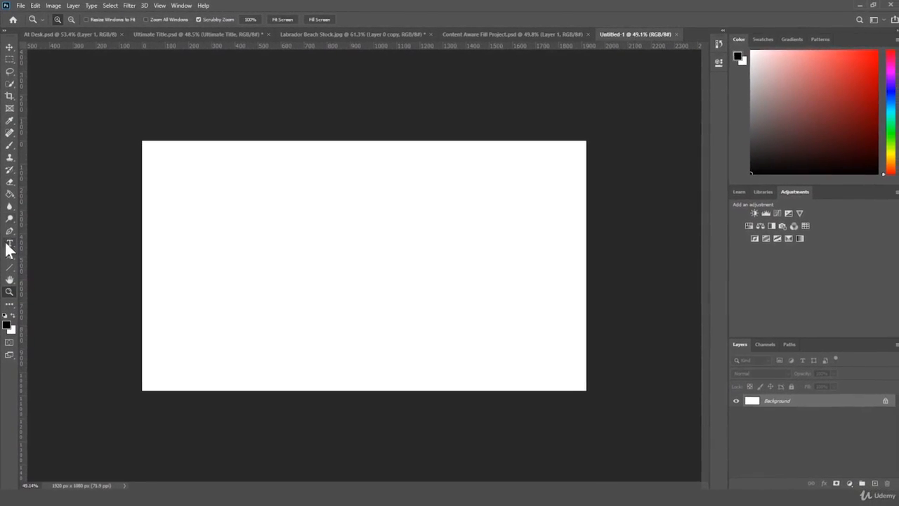
left_click(10, 243)
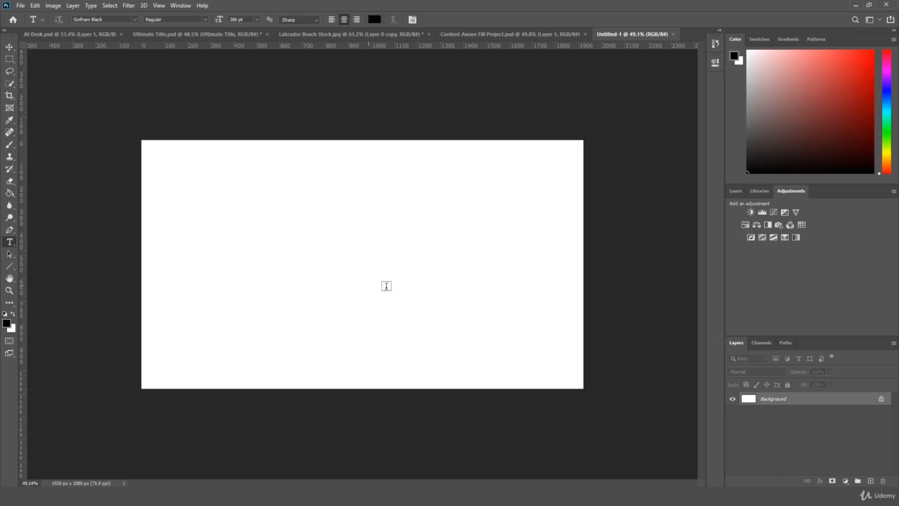
left_click(345, 267)
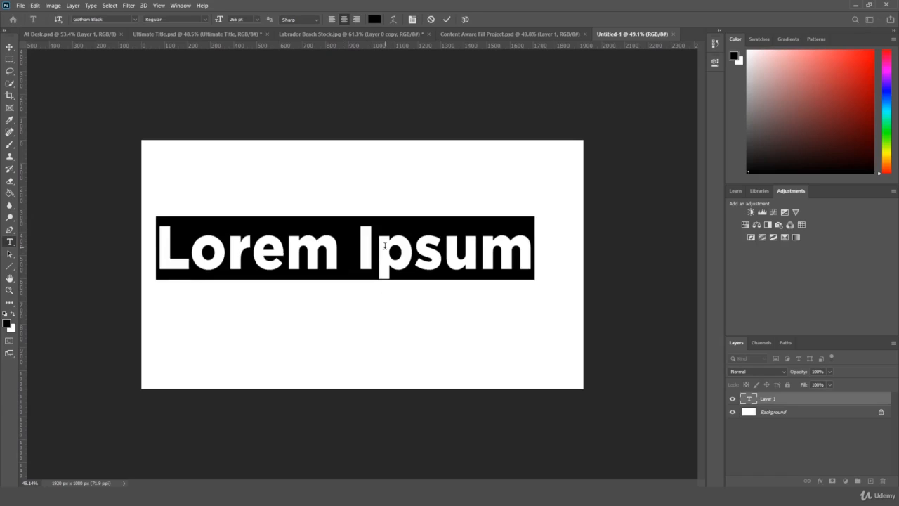
type("TQ9")
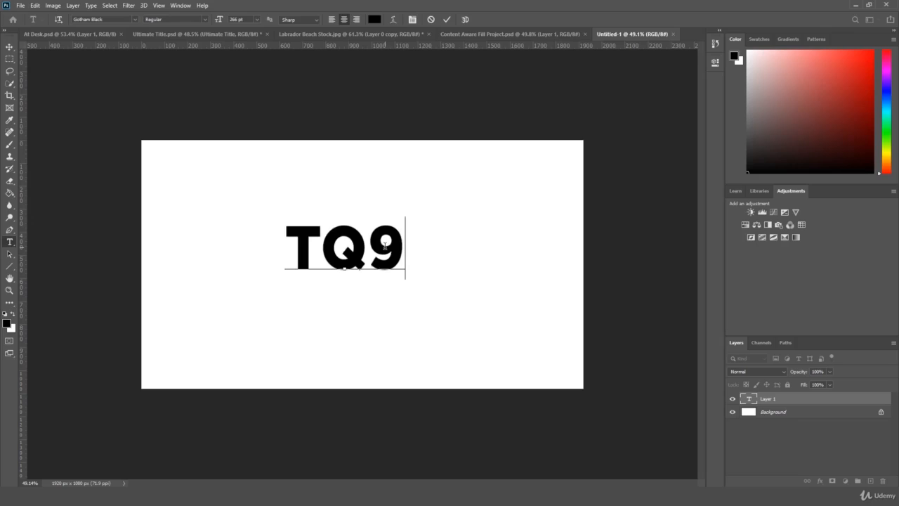
left_click(815, 400)
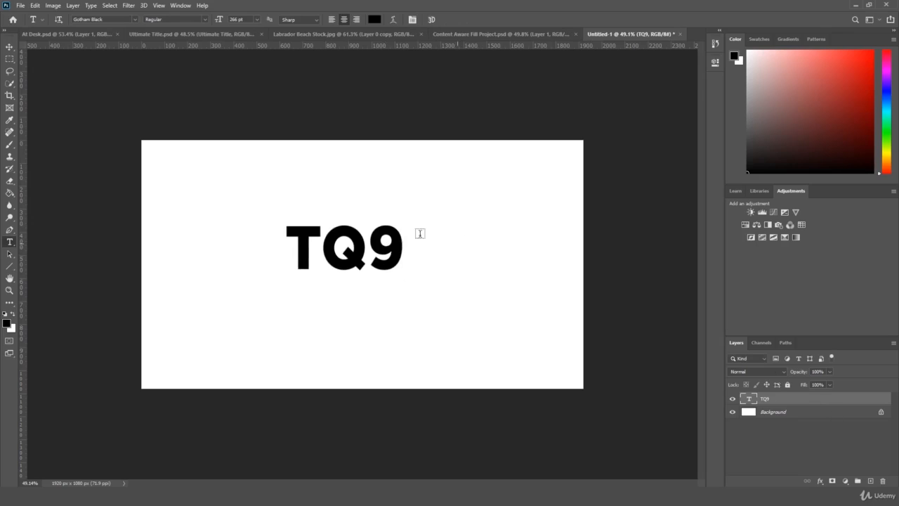
- Enlarge the TQ9 text with Free Transform and centre it horizontally on the canvas
left_click(9, 47)
key("ctrl+t")
left_click_drag(405, 217, 496, 194)
left_click_drag(455, 214, 427, 251)
key("Return")
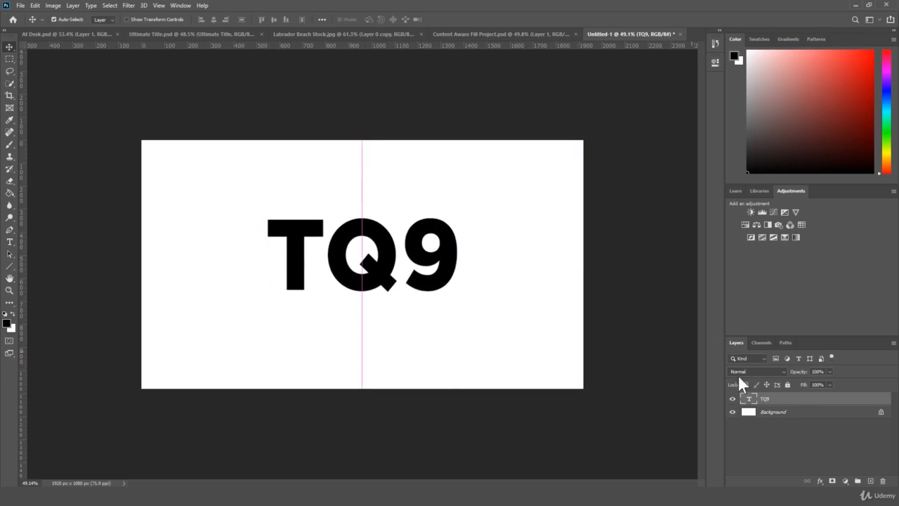
- Duplicate the TQ9 text layer and move the copy straight down beneath the original
left_click_drag(802, 403, 871, 482)
key("ctrl+t")
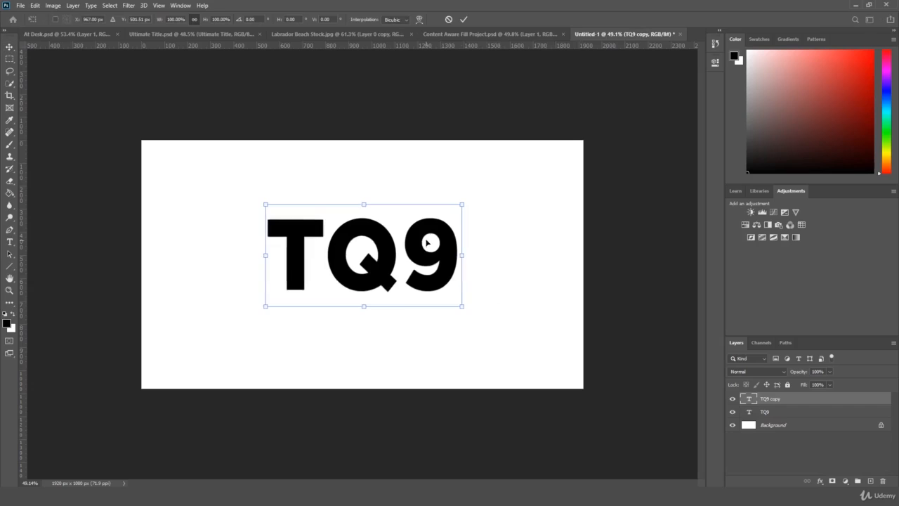
left_click_drag(425, 248, 425, 320)
double_click(425, 320)
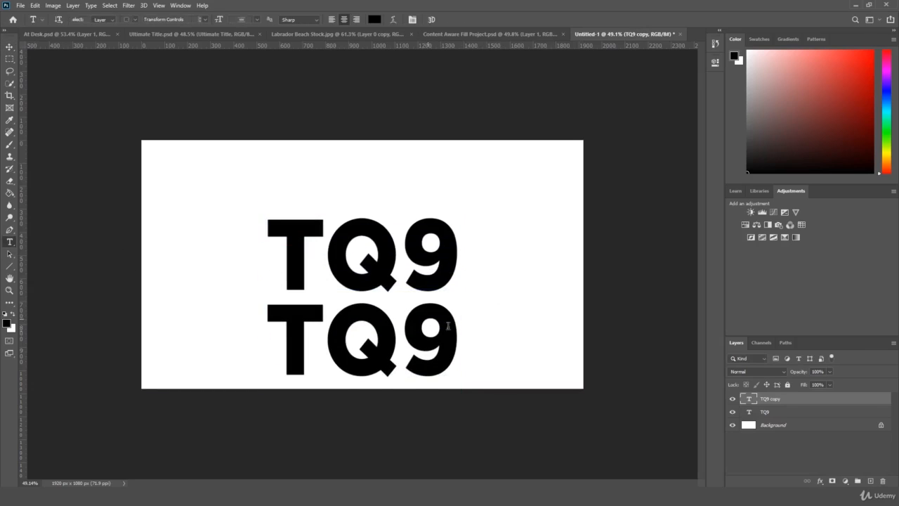
- Replace the wording of the lower TQ9 copy with "MEDIA"
double_click(454, 329)
type("MEDIA")
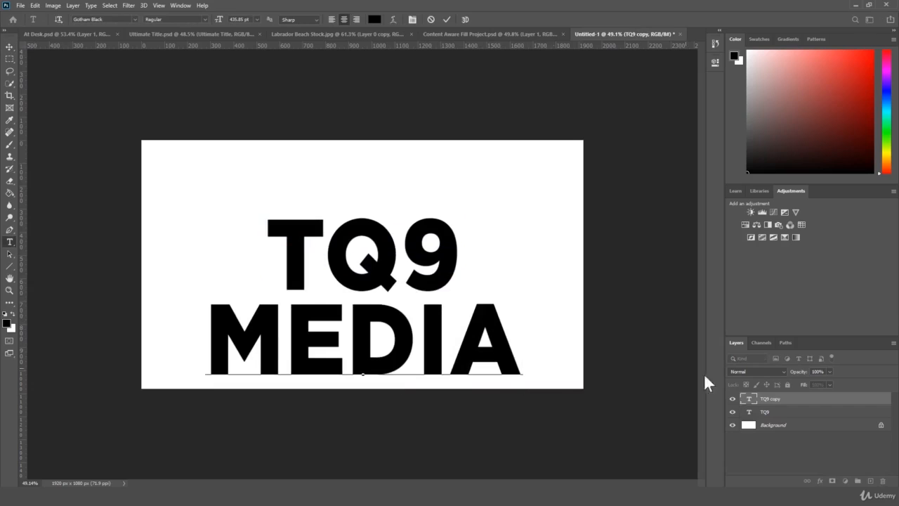
key("ctrl+Return")
- Scale the MEDIA text down to about the width of TQ9 and place it just beneath
key("ctrl+t")
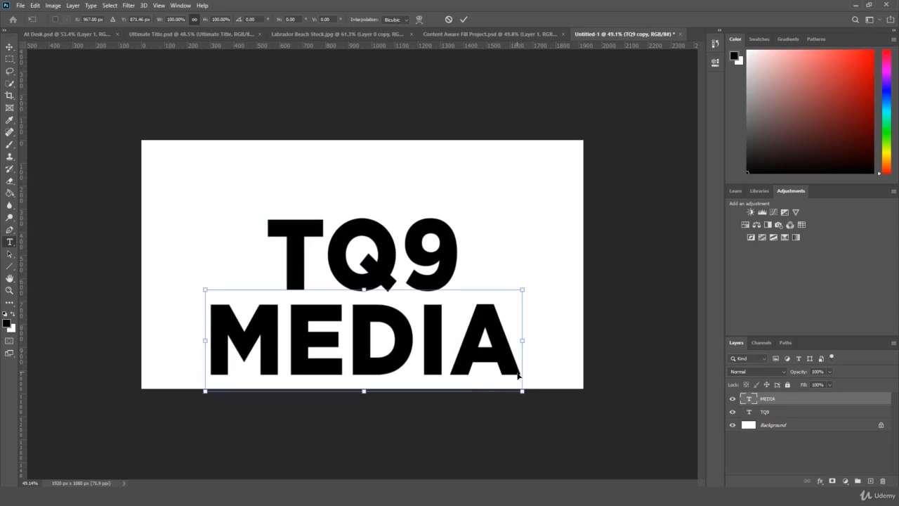
left_click_drag(521, 390, 456, 370)
left_click_drag(208, 366, 267, 354)
key("Return")
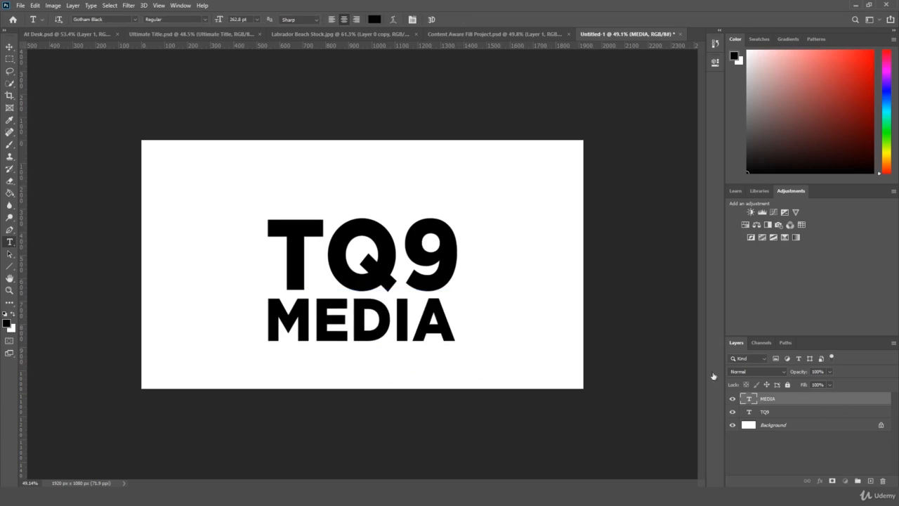
- Scale up the MEDIA and TQ9 text layers together so they fill more of the canvas
left_click(765, 412, "shift")
key("ctrl+t")
mouse_move(457, 217)
left_mouse_down()
mouse_move(536, 183)
mouse_move(453, 222)
left_mouse_up()
key("Return")
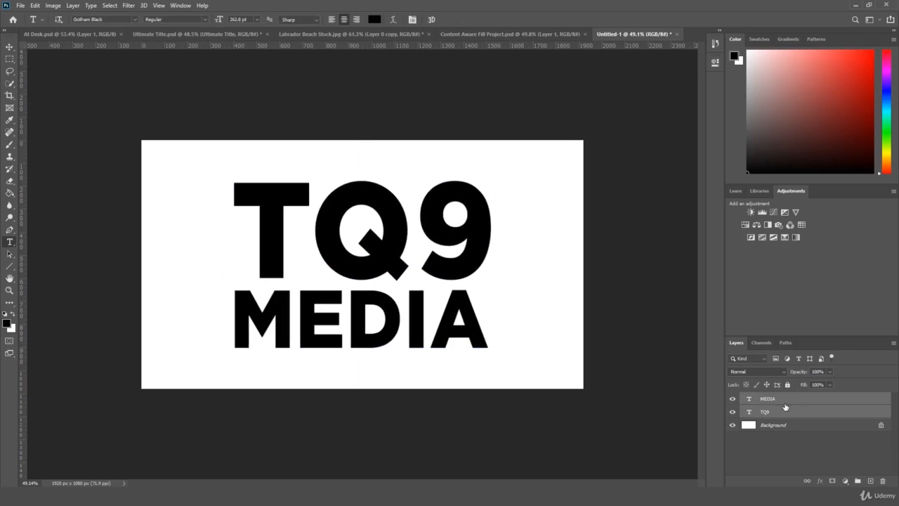
- Centre the MEDIA text horizontally on the canvas
left_click(785, 402)
key("ctrl+t")
left_click_drag(410, 316, 405, 316)
key("Return")
- Centre the TQ9 text horizontally on the canvas at X 960 px
left_click(764, 412)
key("ctrl+t")
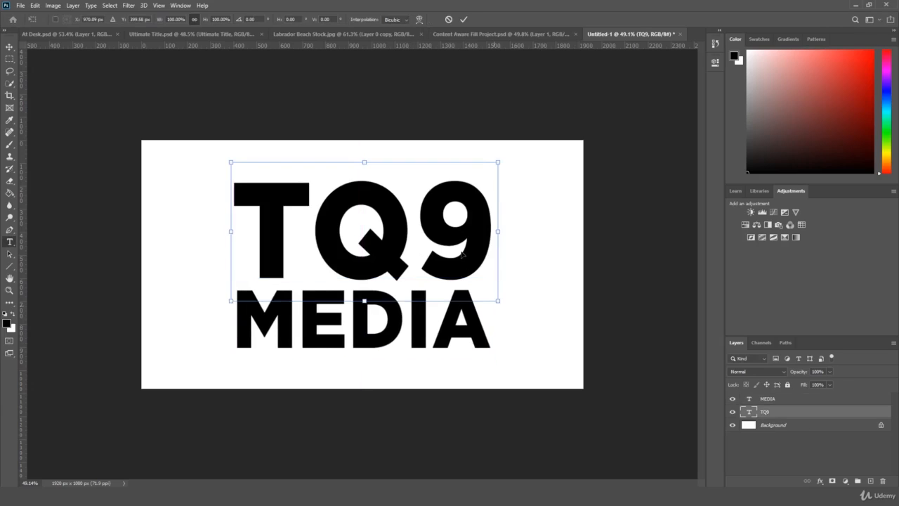
left_click_drag(462, 255, 459, 255)
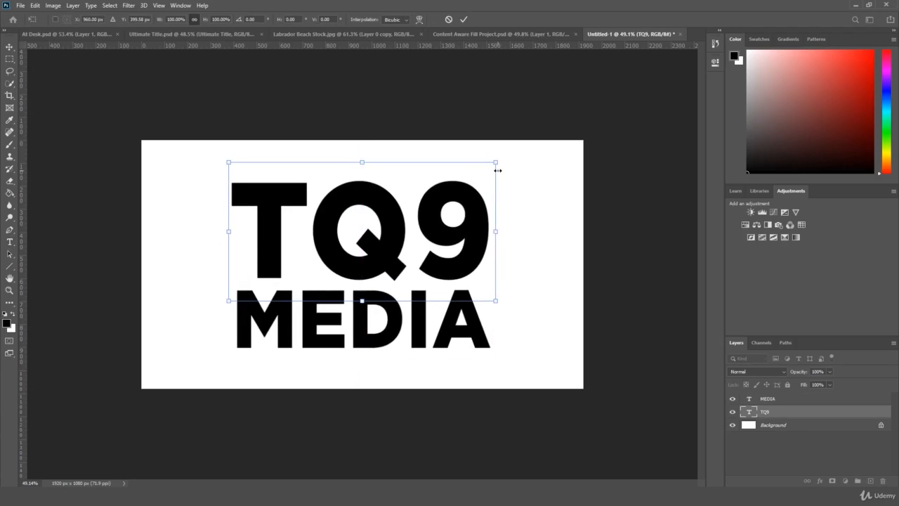
key("Return")
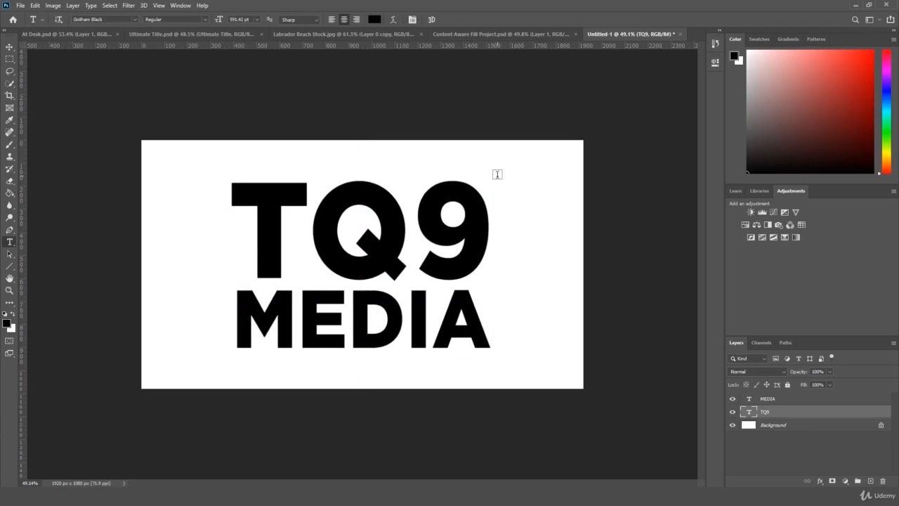
- Recolour the whole MEDIA text to golden yellow, hex ffcc00
left_click(10, 290)
mouse_move(318, 250)
left_mouse_down()
mouse_move(308, 252)
mouse_move(319, 251)
left_mouse_up()
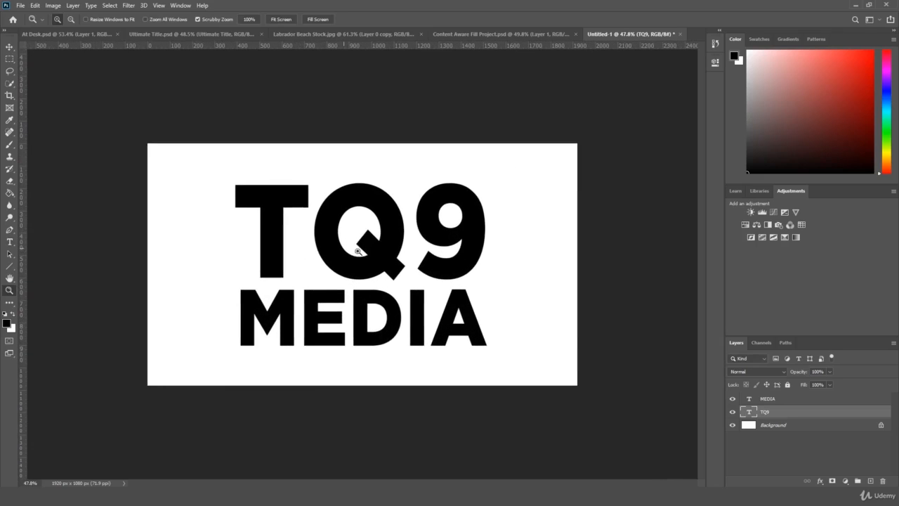
left_click(10, 242)
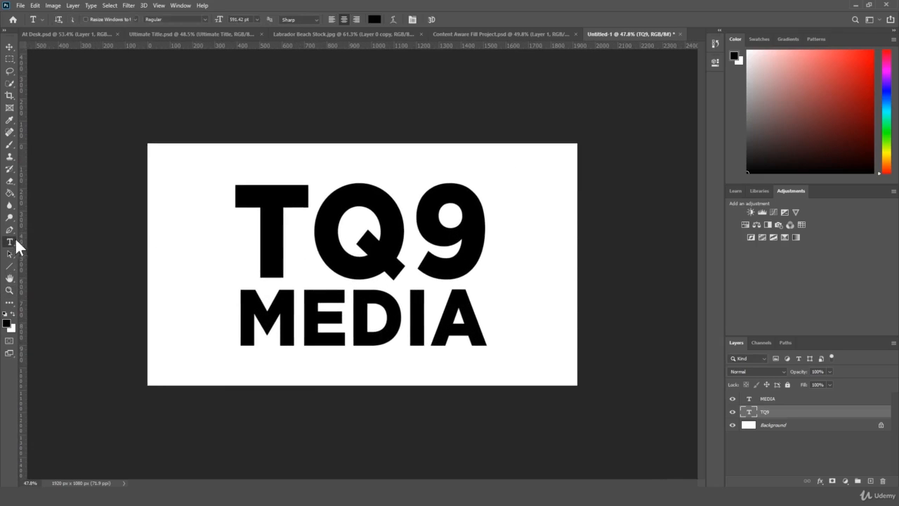
left_click(800, 402)
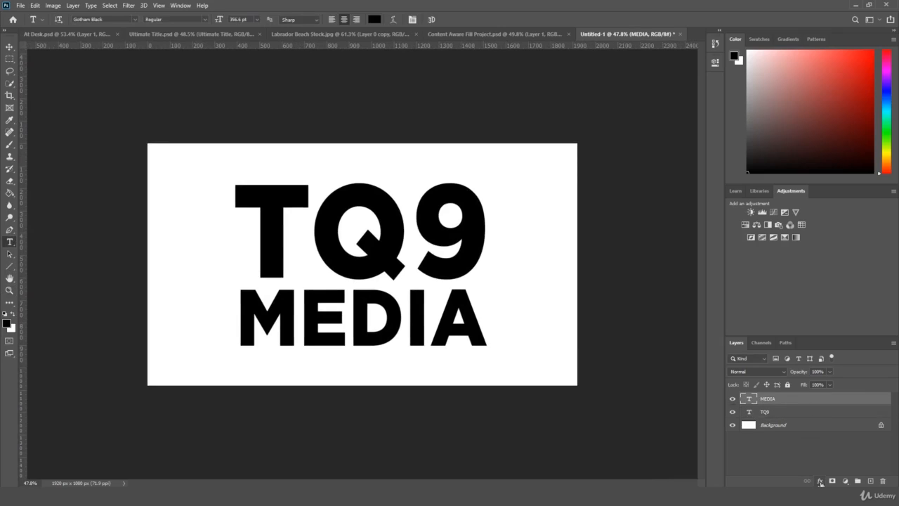
left_click(402, 320)
key("ctrl+a")
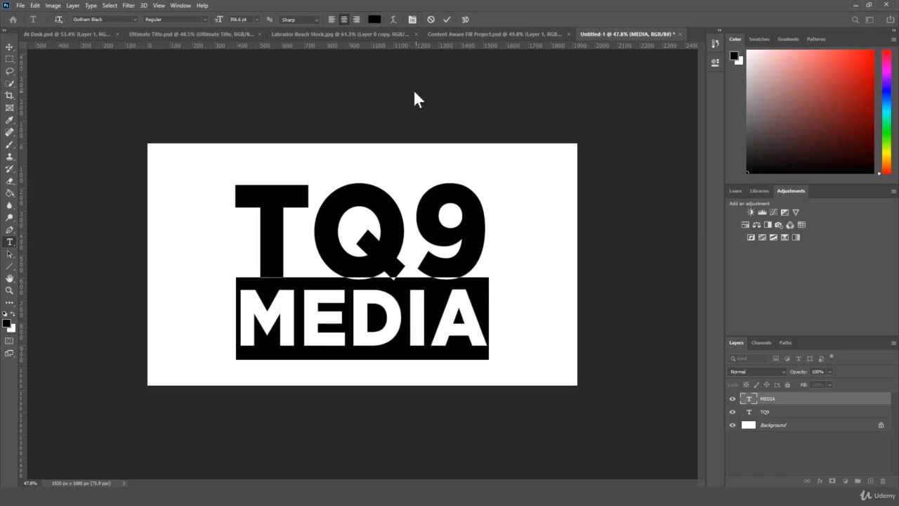
left_click(376, 22)
left_click_drag(297, 188, 307, 205)
left_click(285, 105)
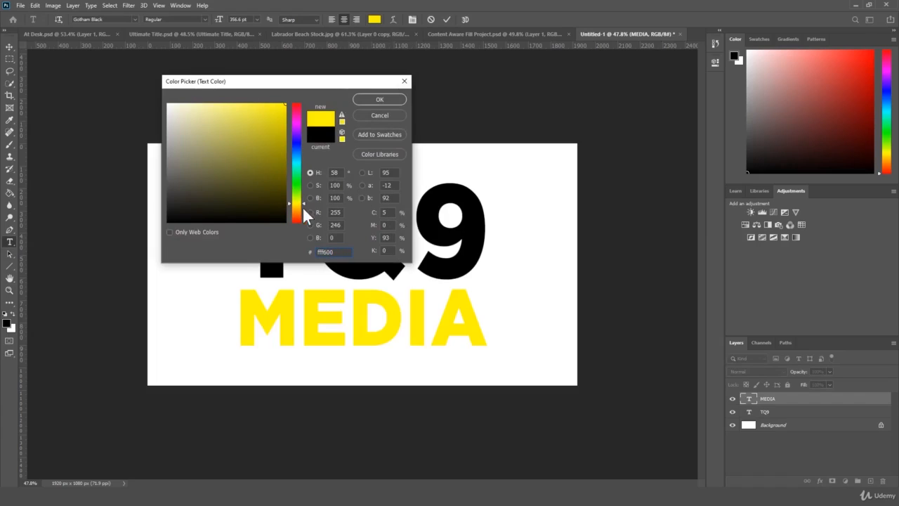
left_click_drag(304, 201, 305, 206)
key("Return")
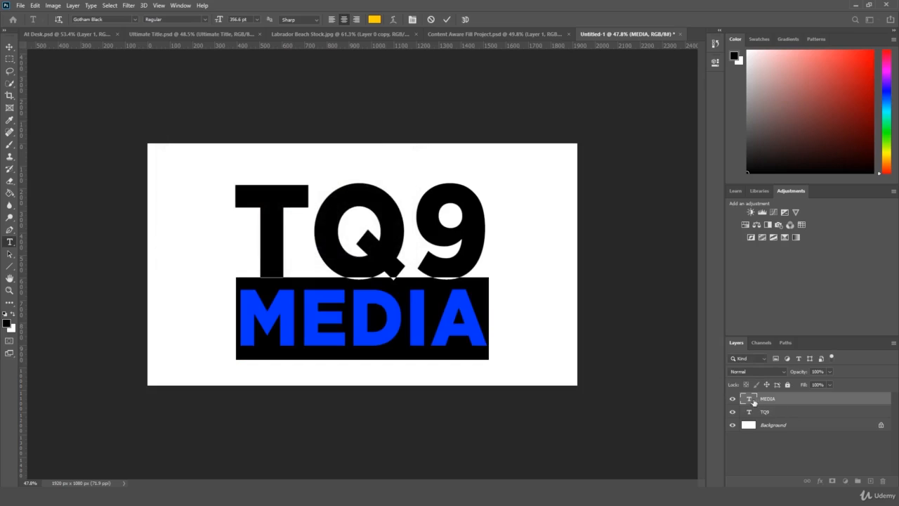
left_click(788, 400)
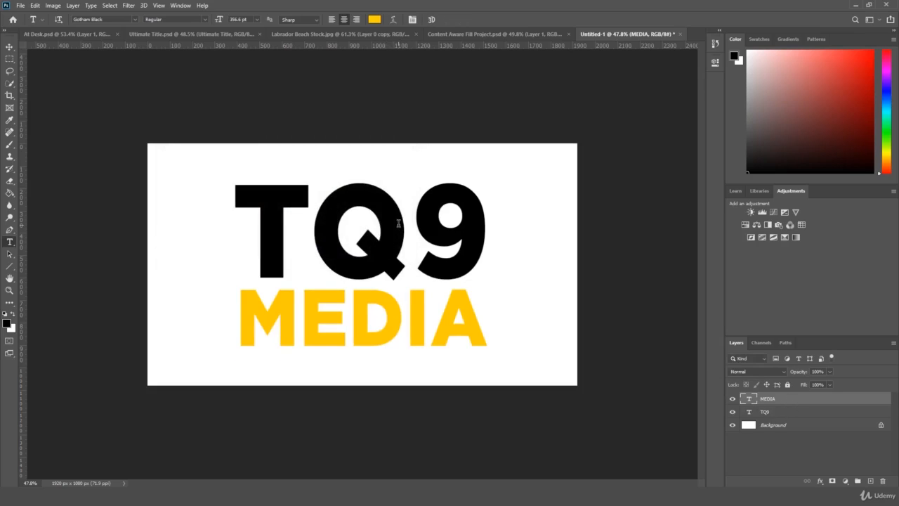
- Recolour the whole TQ9 text to the same golden yellow as MEDIA, hex ffcc00
left_click(374, 20)
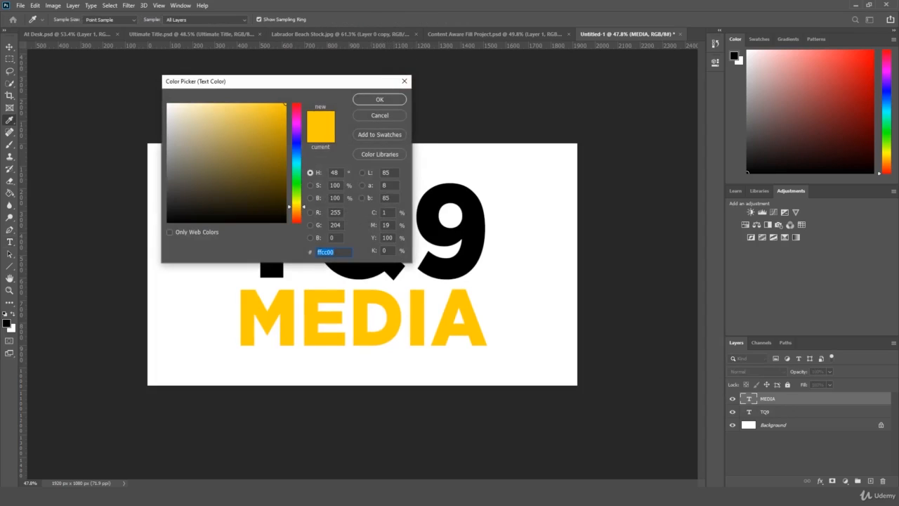
left_click(379, 99)
double_click(419, 190)
left_click(378, 18)
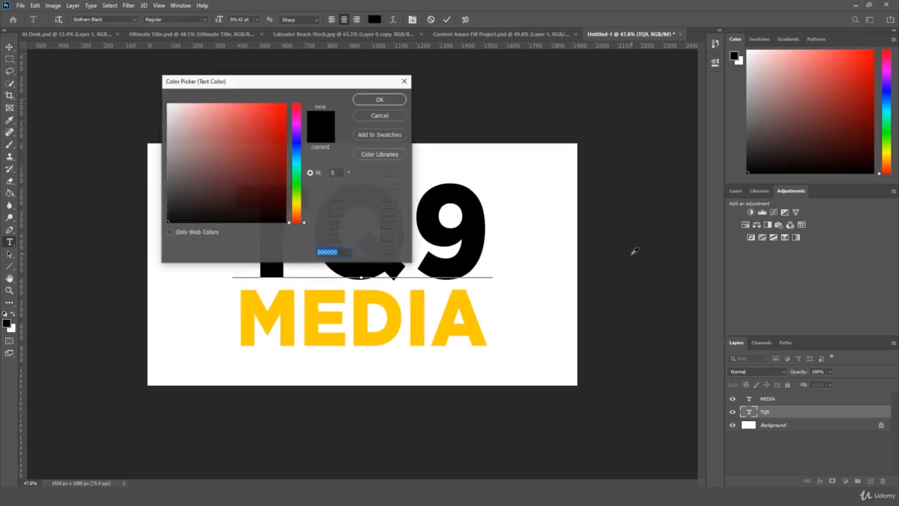
type("ffcc00")
left_click(389, 99)
left_click(803, 412)
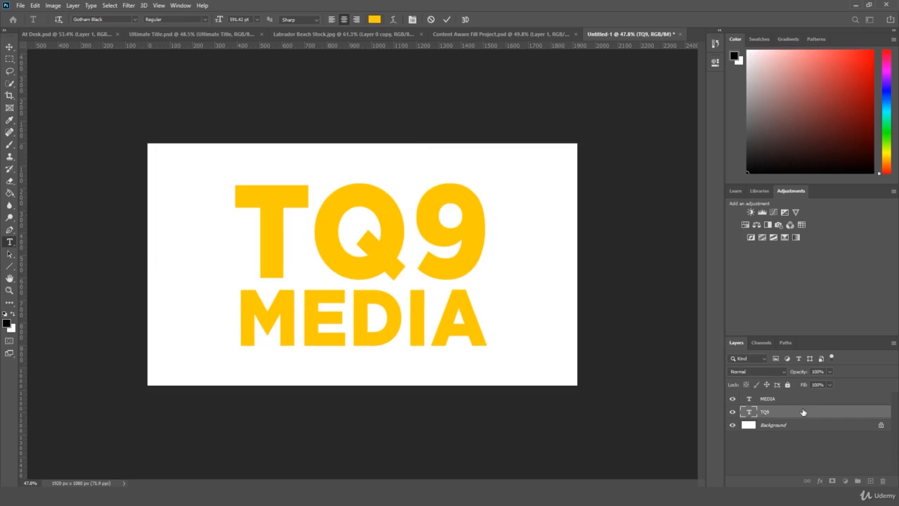
- Move the TQ9 text layer above the MEDIA layer in the layer stack
left_click(798, 398)
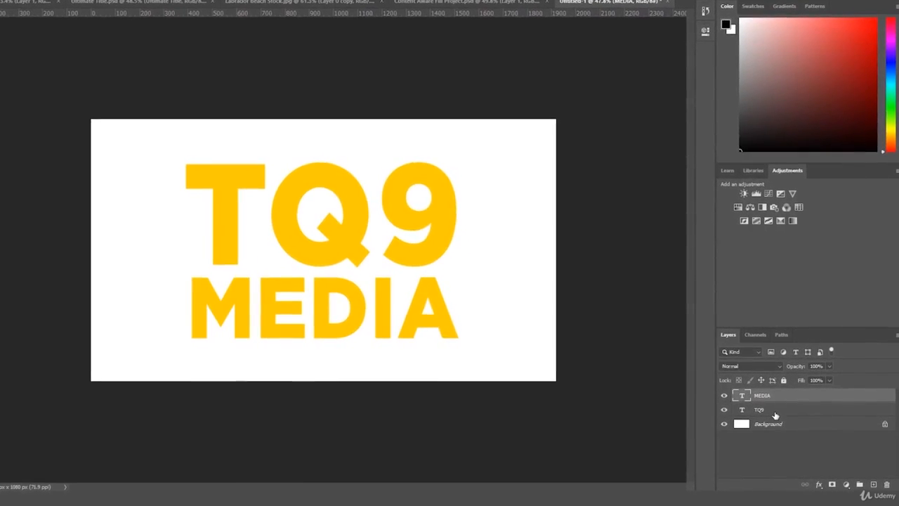
left_click(772, 412)
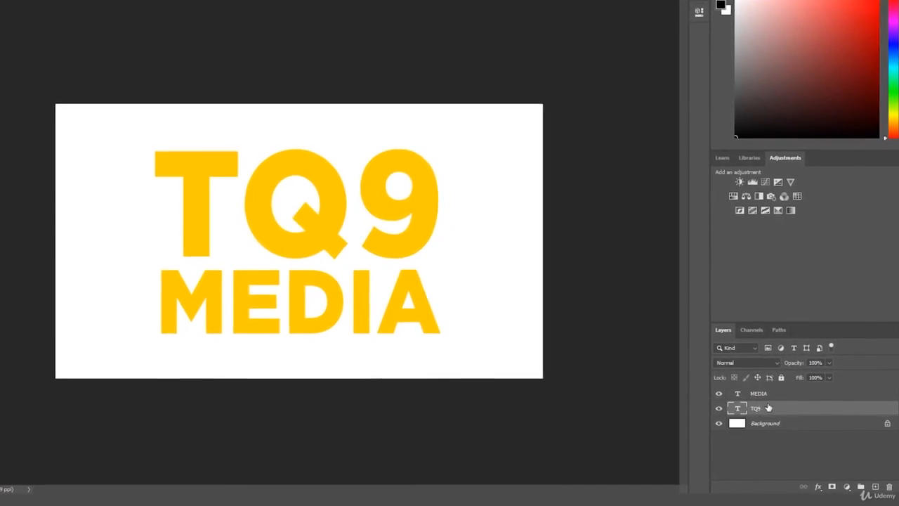
left_click_drag(769, 407, 756, 392)
- Add a drop shadow to the TQ9 layer with 85% opacity, 120° angle, 22 px distance, 11% spread and 9 px size
left_click(816, 490)
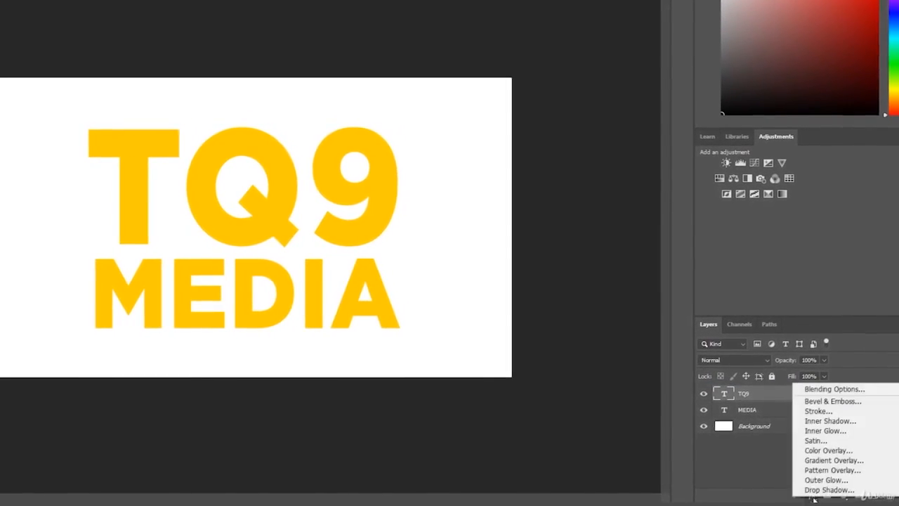
left_click(829, 489)
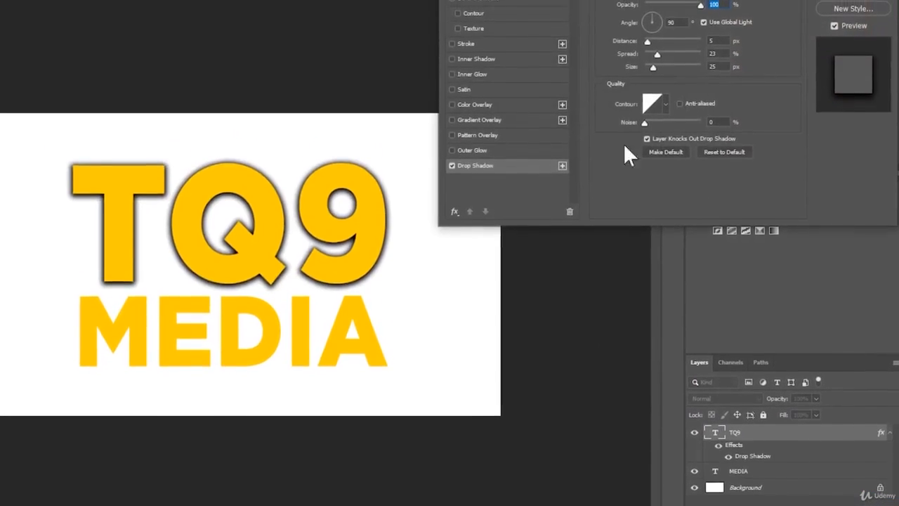
mouse_move(648, 42)
left_mouse_down()
mouse_move(646, 8)
mouse_move(650, 57)
left_mouse_up()
type("1209")
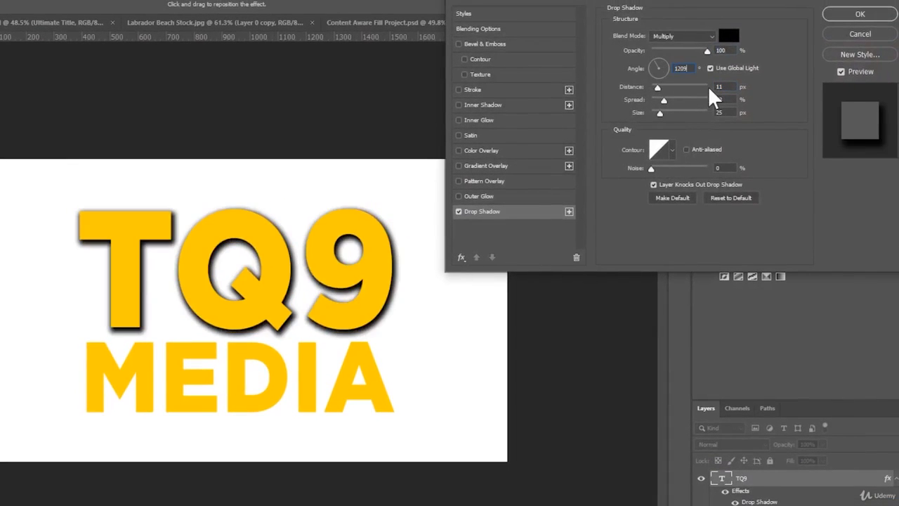
key("BackSpace")
mouse_move(660, 113)
left_mouse_down()
mouse_move(672, 114)
mouse_move(660, 115)
mouse_move(664, 87)
mouse_move(672, 104)
mouse_move(657, 102)
mouse_move(662, 110)
left_mouse_up()
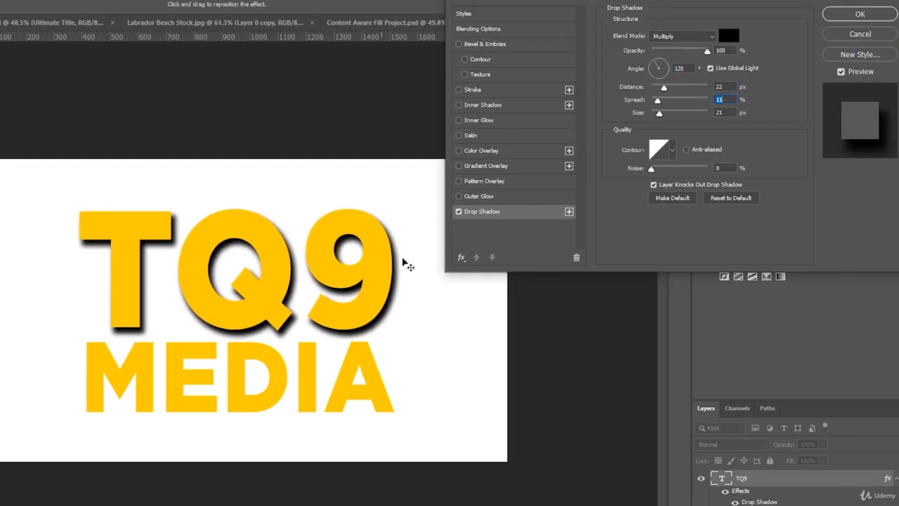
left_click_drag(660, 113, 656, 113)
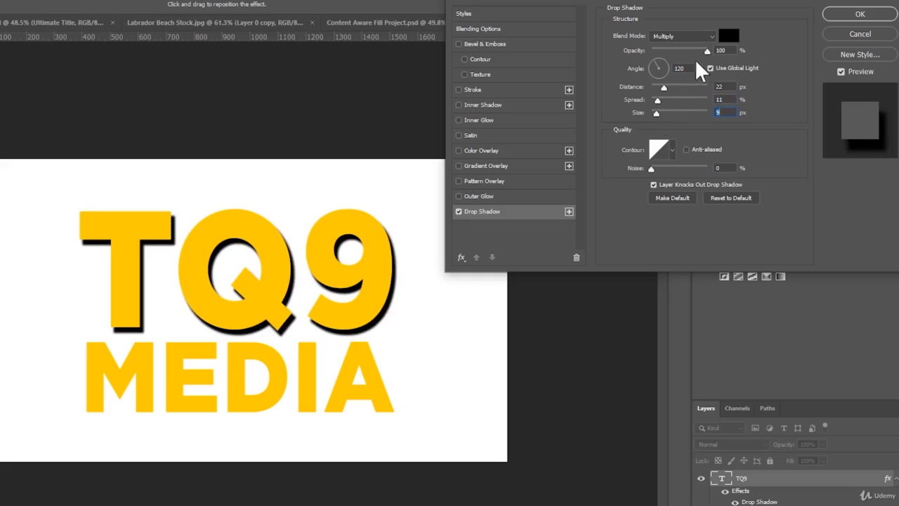
mouse_move(706, 50)
left_mouse_down()
mouse_move(691, 52)
mouse_move(701, 50)
left_mouse_up()
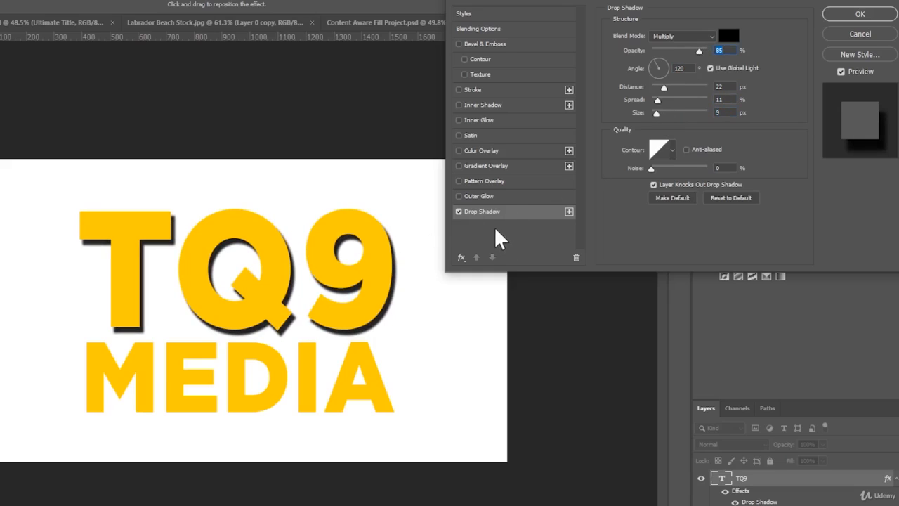
- Add a Soft Light pattern overlay to the TQ9 layer and set its opacity to 50%
left_click(459, 180)
left_click(484, 181)
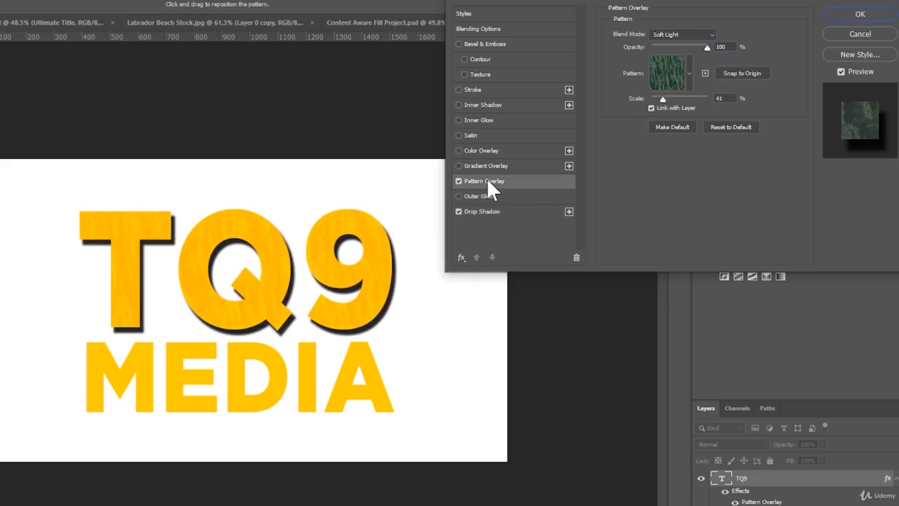
left_click(679, 46)
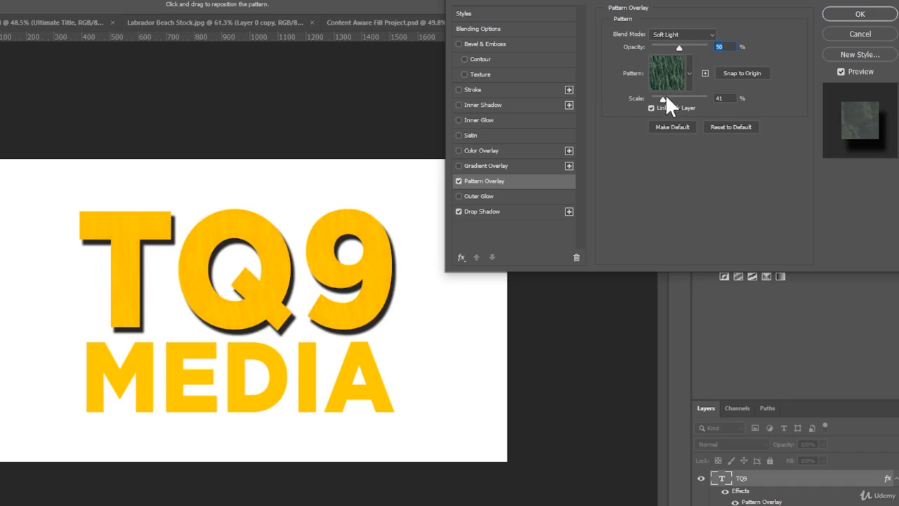
- Add a Soft Light black-to-white linear gradient overlay to the TQ9 layer and compare the text with and without it
left_click(458, 167)
left_click(504, 166)
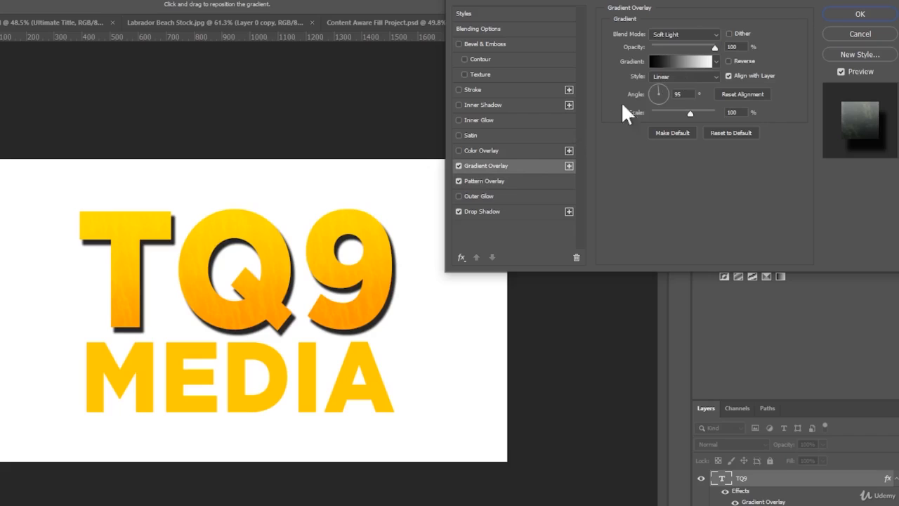
left_click(459, 166)
left_click(459, 165)
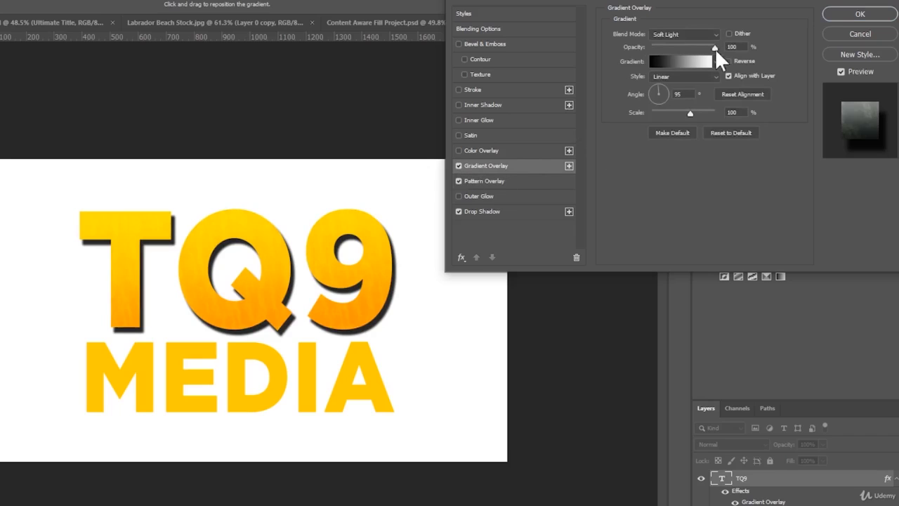
left_click(685, 61)
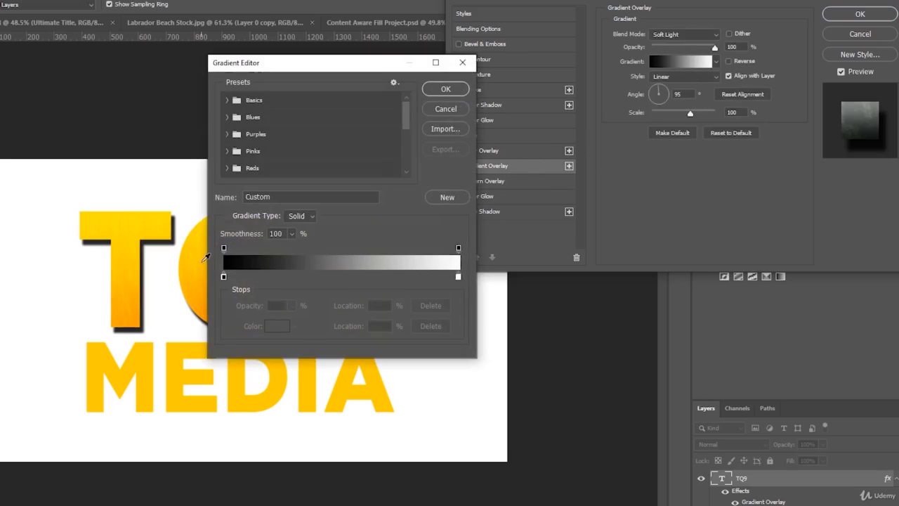
left_click(456, 113)
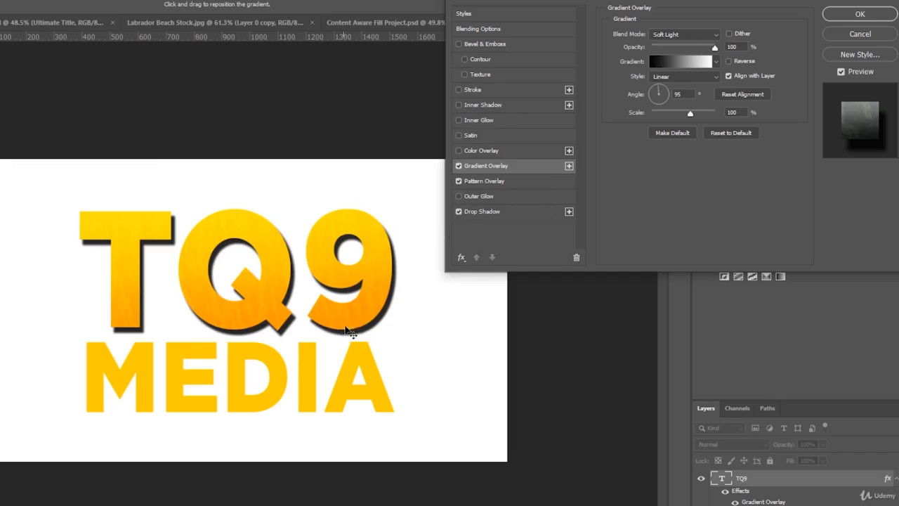
left_click(650, 64)
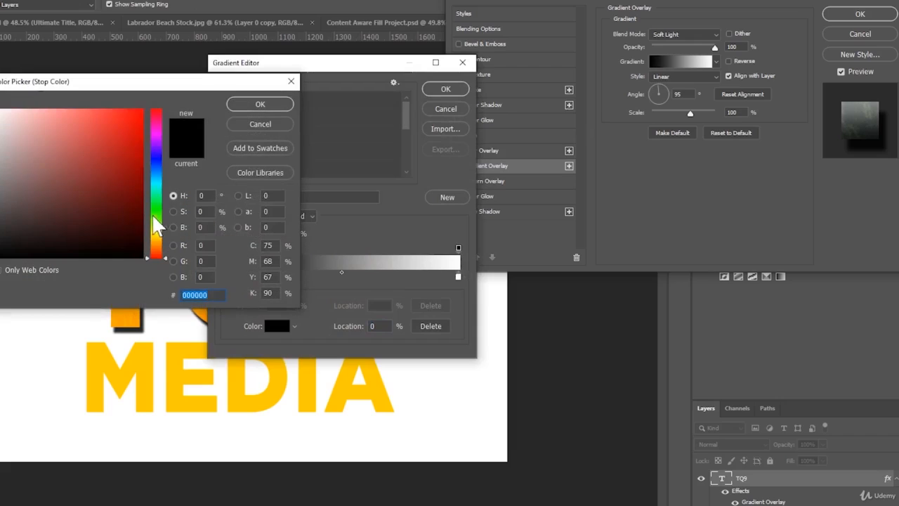
left_click_drag(156, 219, 153, 274)
left_click_drag(130, 195, 230, 136)
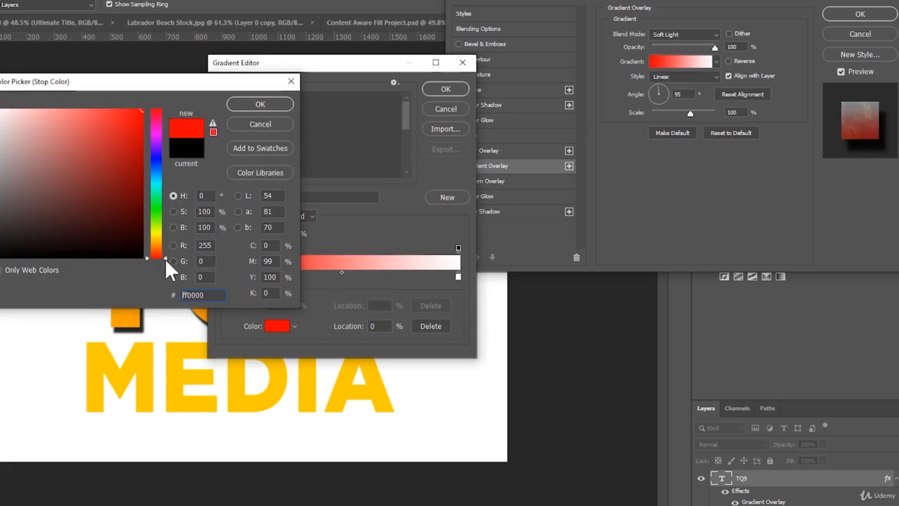
left_click_drag(164, 258, 172, 247)
key("Return")
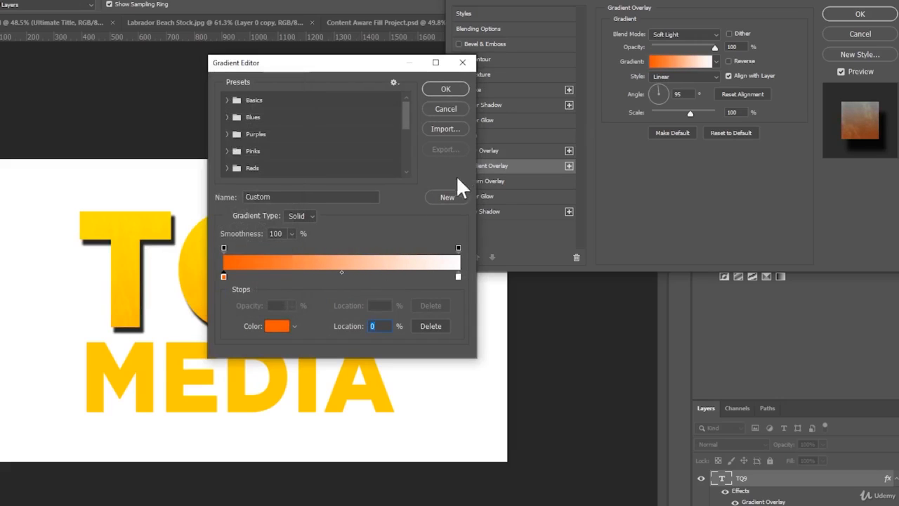
left_click(453, 111)
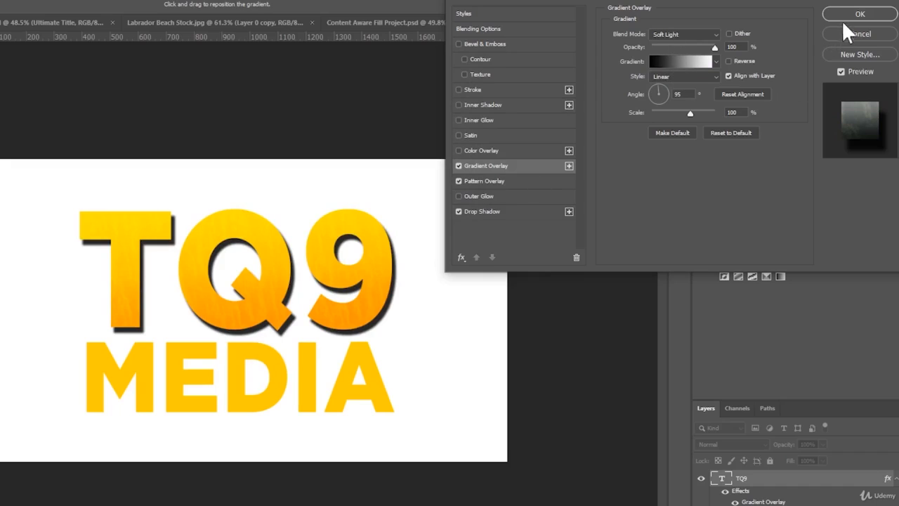
left_click(460, 166)
left_click(459, 166)
- Add an inner shadow to the TQ9 layer with 33% opacity and 35 px size, comparing the text with and without it
left_click(459, 105)
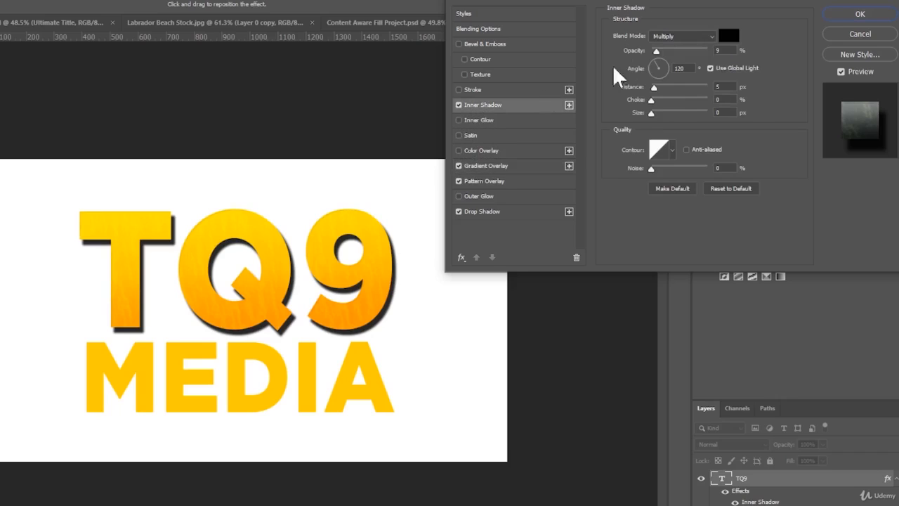
left_click(670, 51)
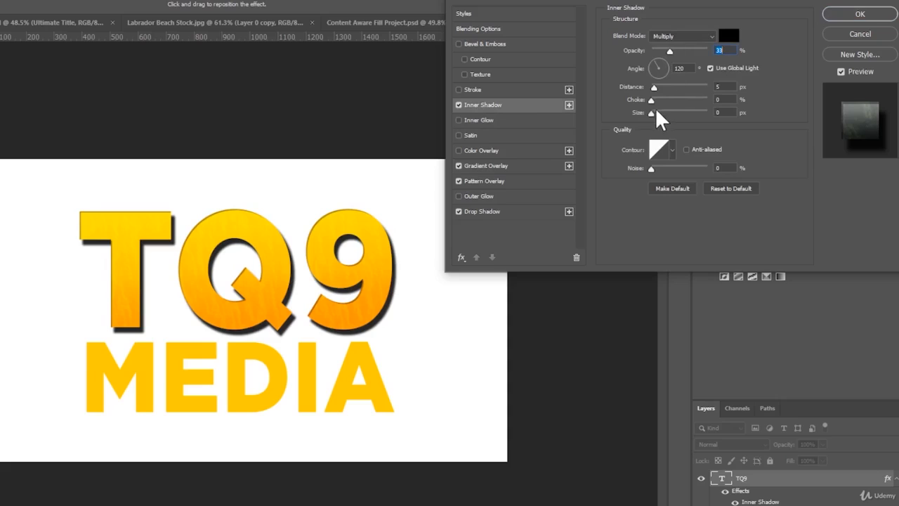
mouse_move(656, 110)
left_mouse_down()
mouse_move(670, 112)
mouse_move(642, 118)
mouse_move(663, 120)
left_mouse_up()
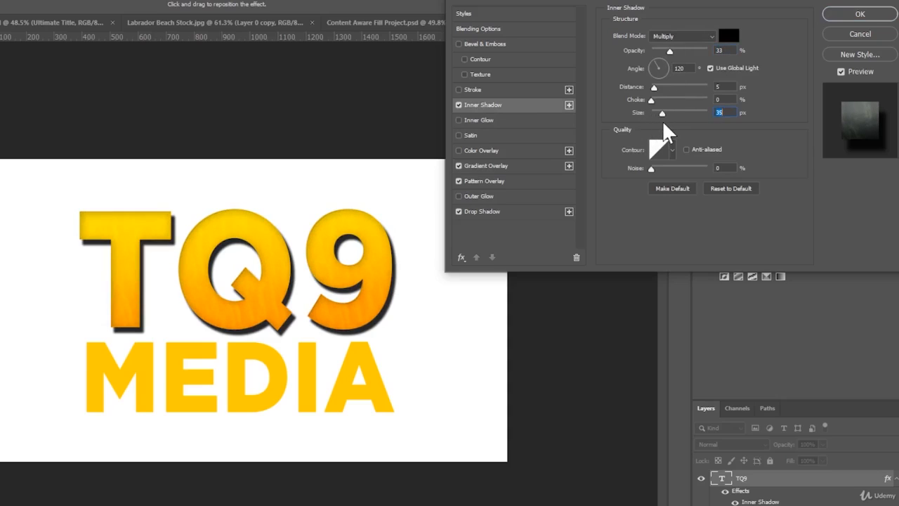
left_click(460, 104)
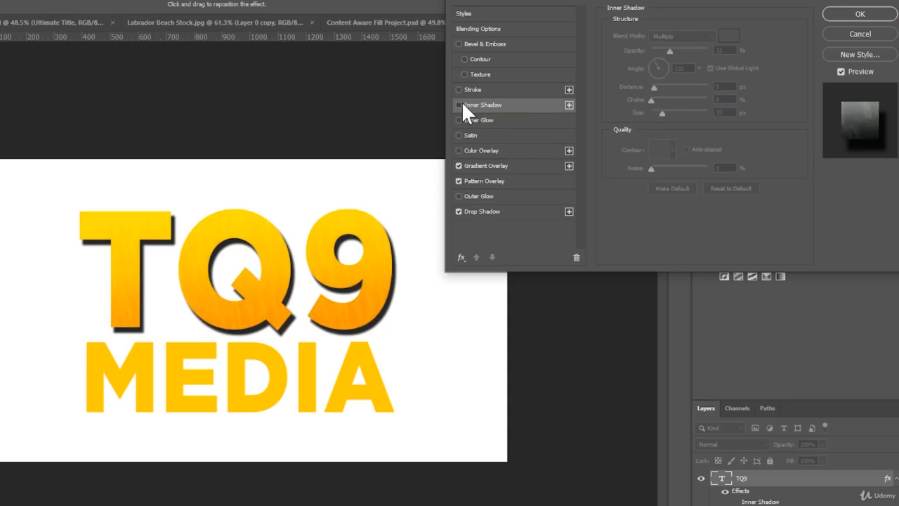
left_click(460, 104)
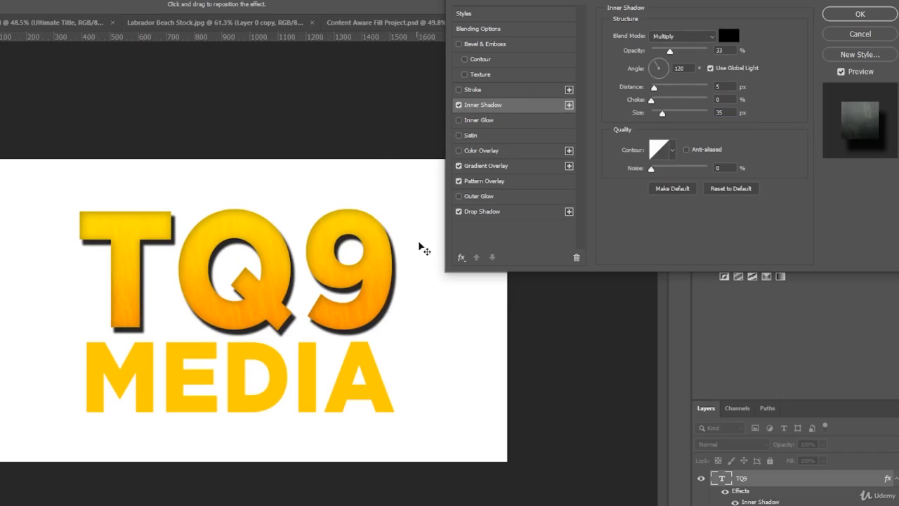
- Add a black outside stroke to the TQ9 layer and set its size to 7 px
left_click(460, 90)
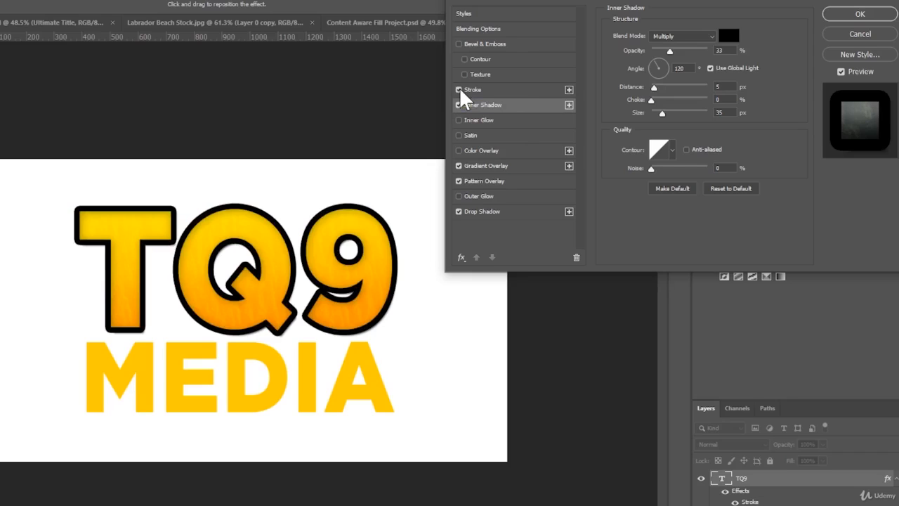
left_click(492, 92)
left_click_drag(670, 33, 656, 33)
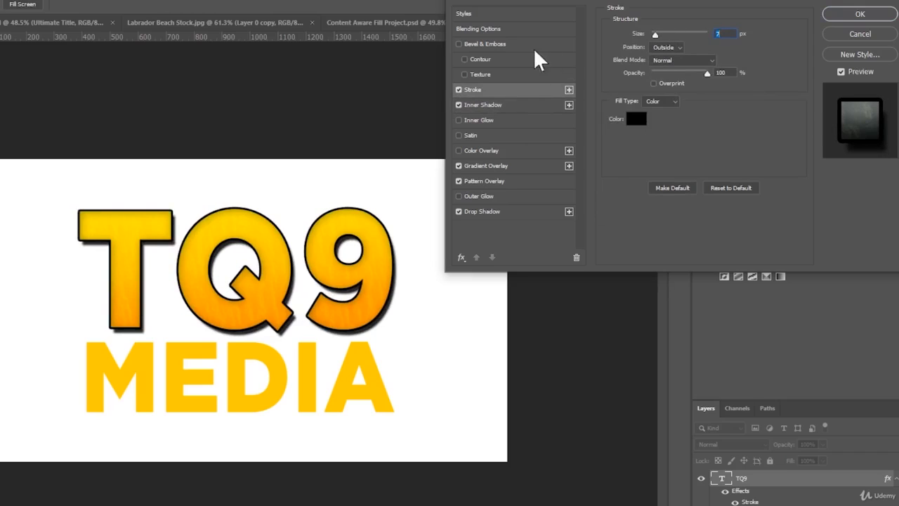
- Add a Bevel & Emboss effect to the TQ9 layer using the Pillow Emboss style
left_click(458, 44)
left_click(497, 42)
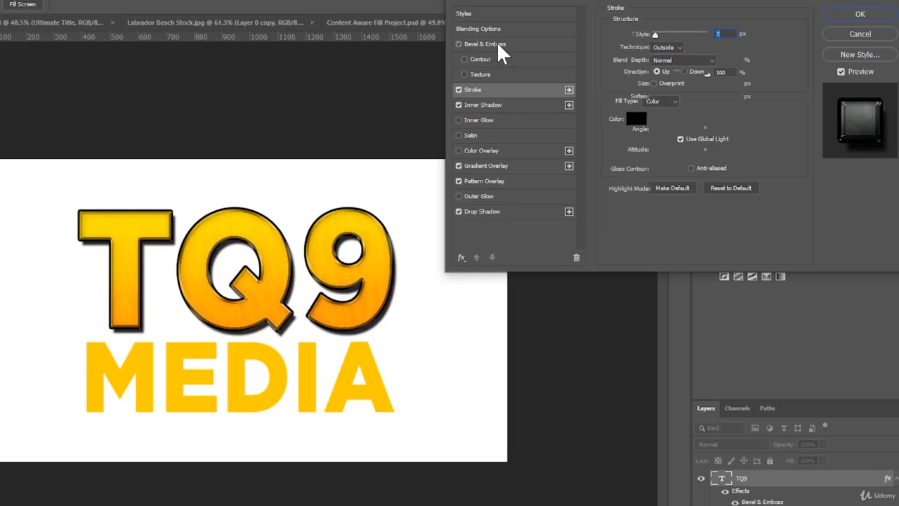
left_click(688, 34)
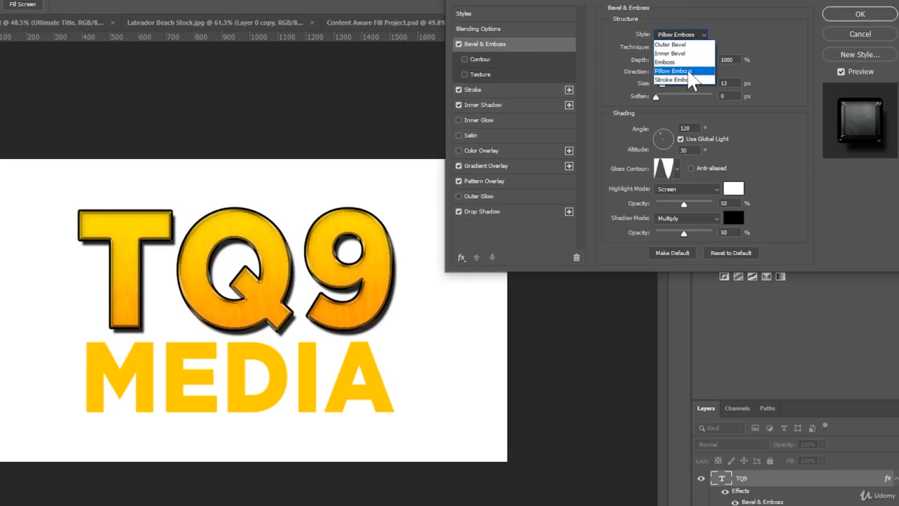
left_click(687, 71)
- Set the Bevel & Emboss gloss contour of the TQ9 layer to the straight linear curve
left_click(676, 168)
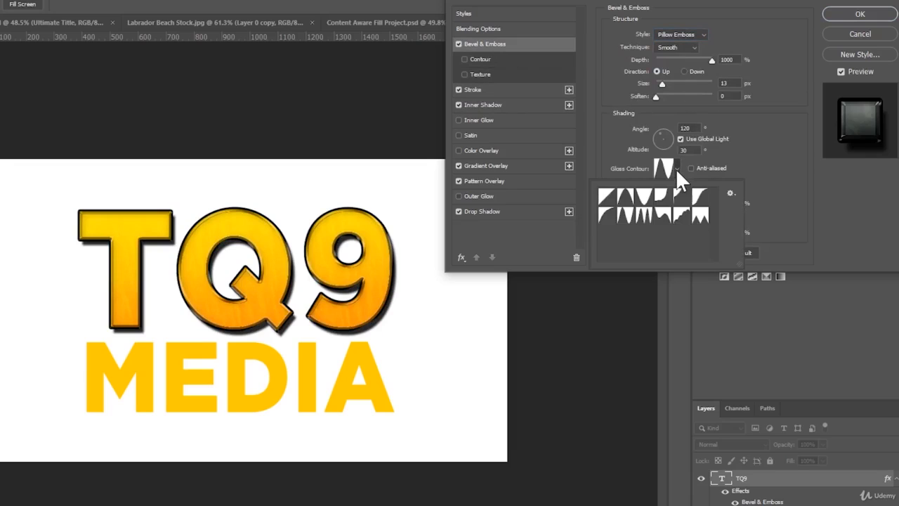
left_click(608, 199)
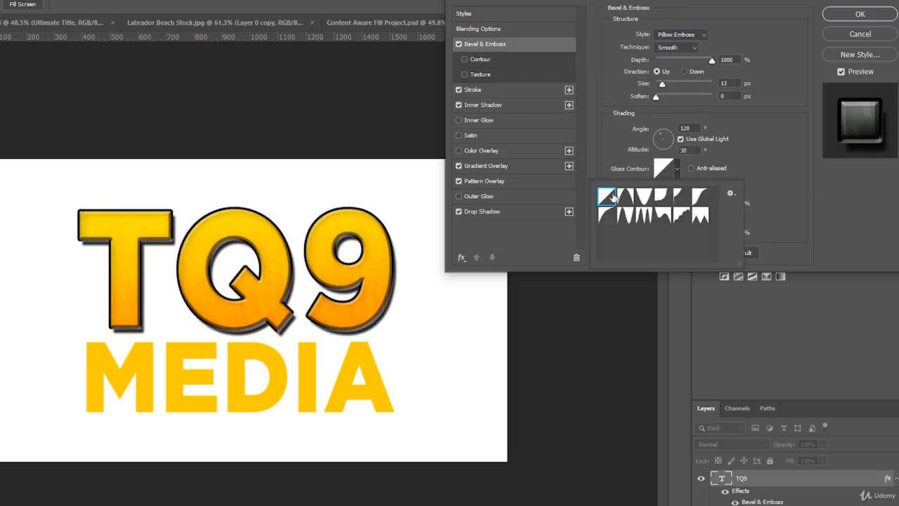
left_click(777, 160)
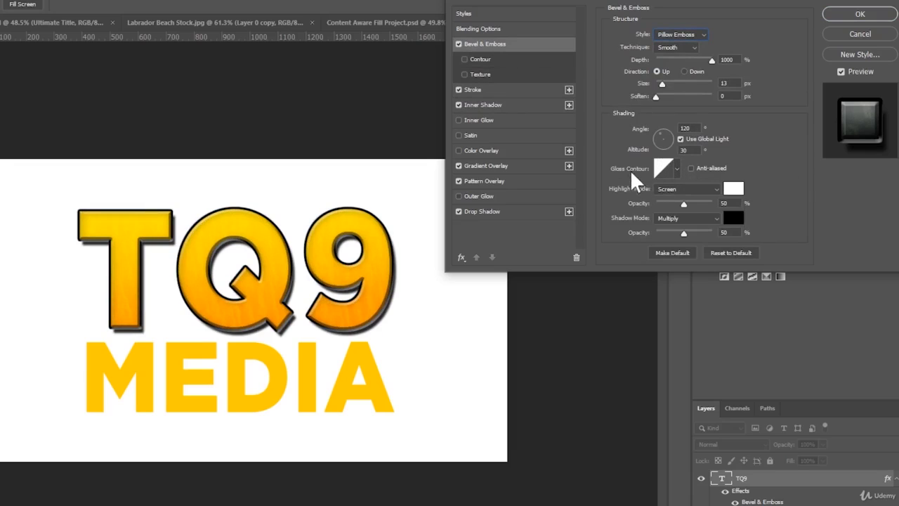
- Compare the gloss contour presets with anti-aliasing enabled and choose the descending rolling-slope curve for the TQ9 bevel
left_click(678, 169)
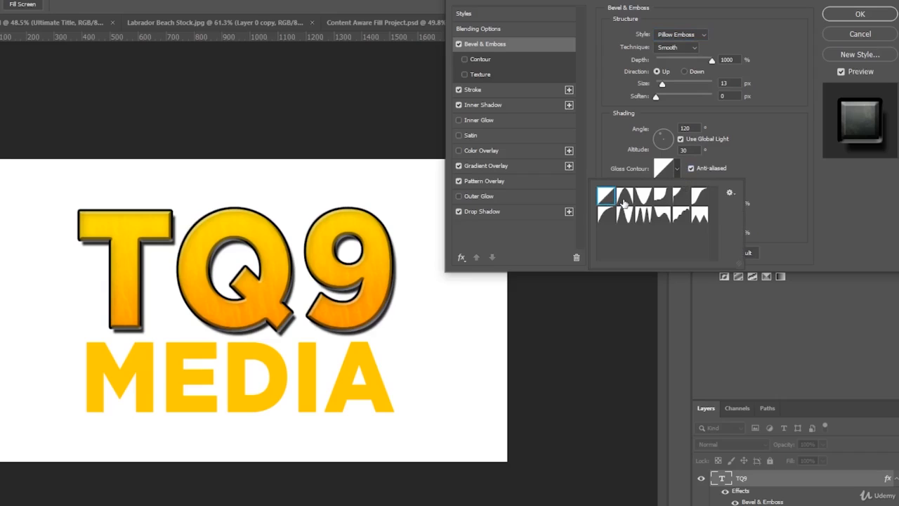
left_click(625, 201)
left_click(643, 198)
left_click(663, 199)
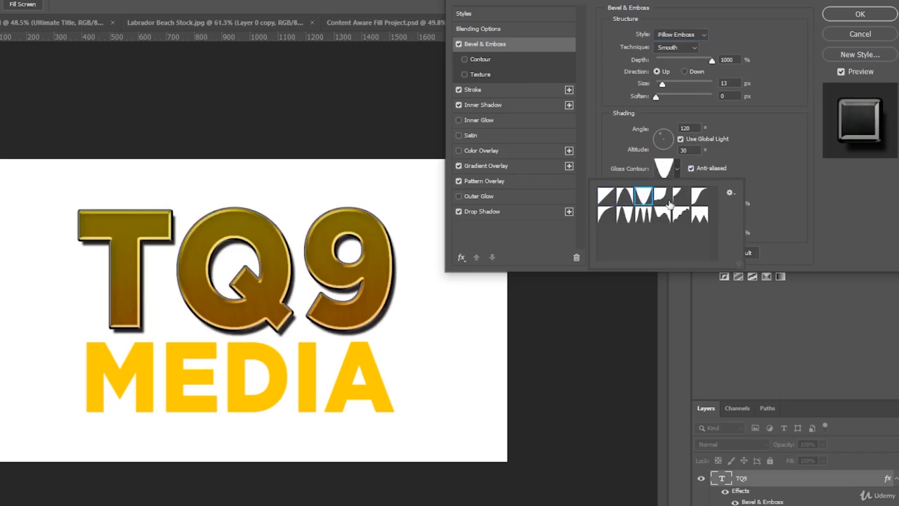
left_click(681, 201)
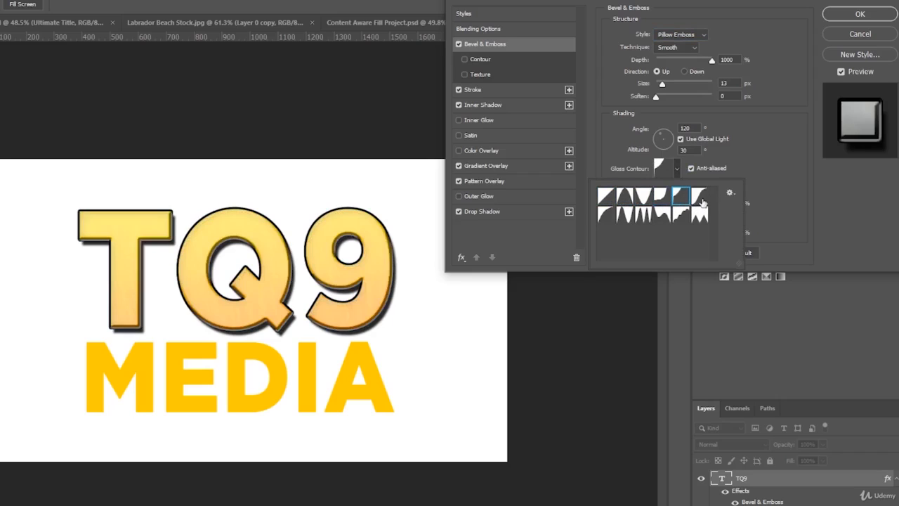
left_click(703, 200)
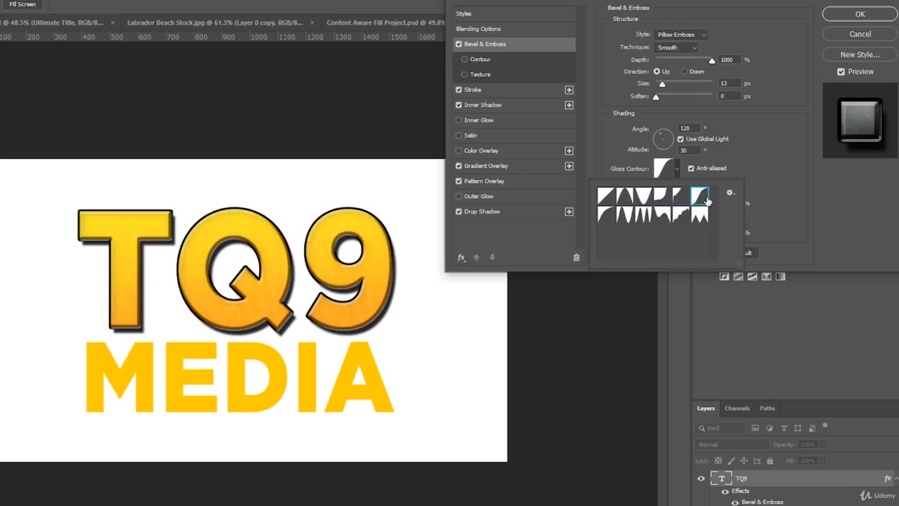
left_click(611, 220)
left_click(627, 221)
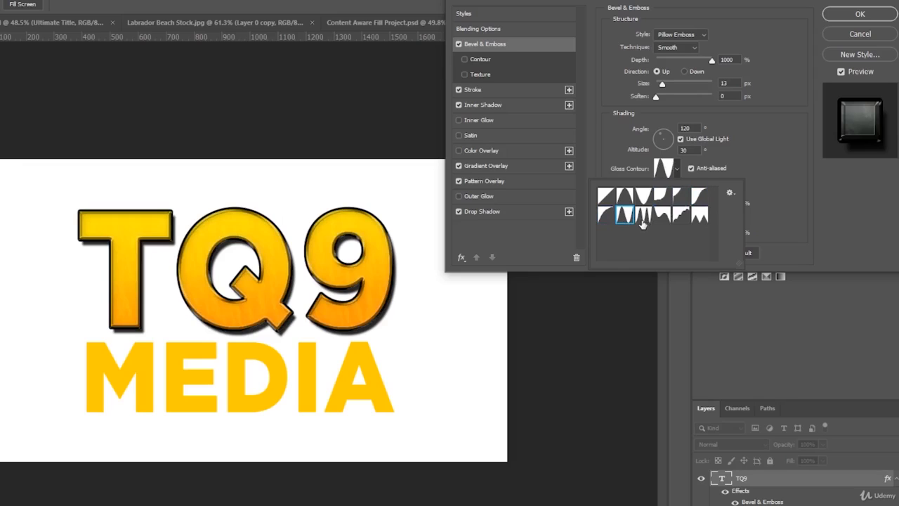
left_click(642, 220)
left_click(664, 218)
left_click(685, 218)
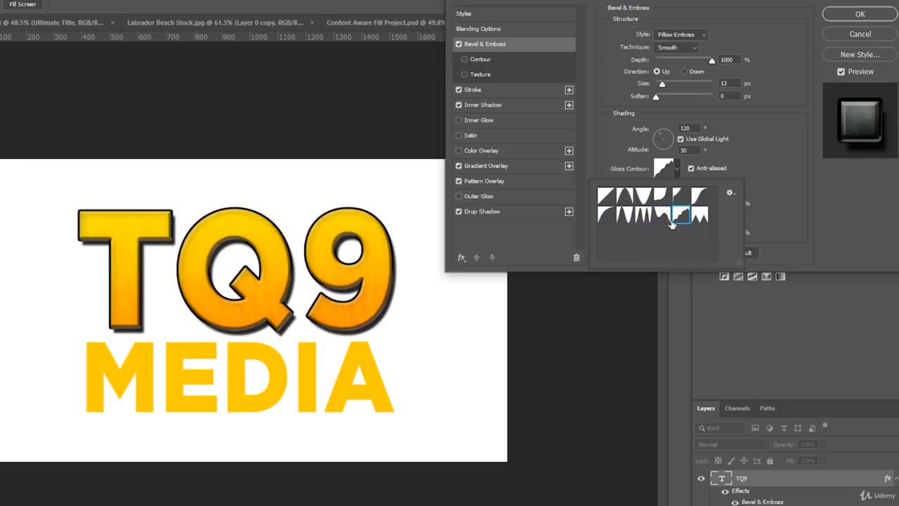
left_click(670, 221)
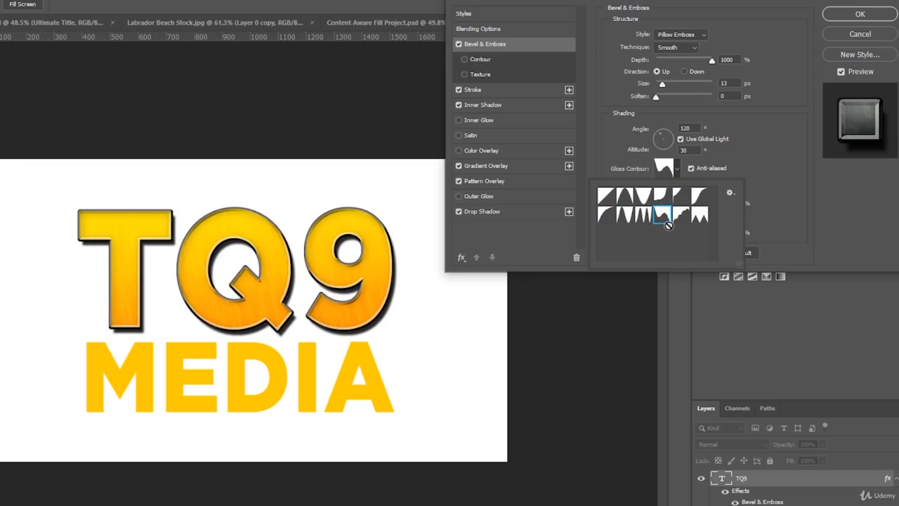
left_click(795, 196)
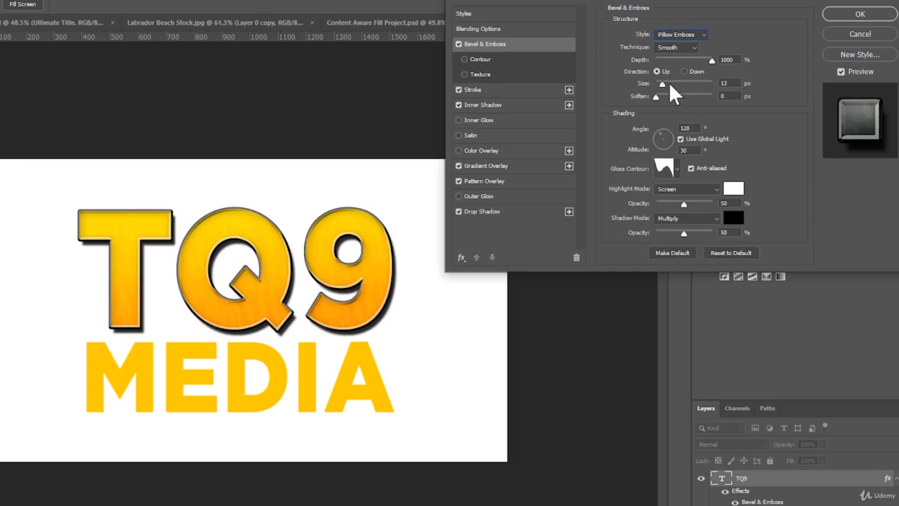
- Set the TQ9 bevel's size to 32 px and keep its depth at 1000%
left_click_drag(663, 81, 662, 85)
left_click_drag(697, 60, 769, 65)
mouse_move(664, 85)
left_mouse_down()
mouse_move(714, 85)
mouse_move(666, 98)
left_mouse_up()
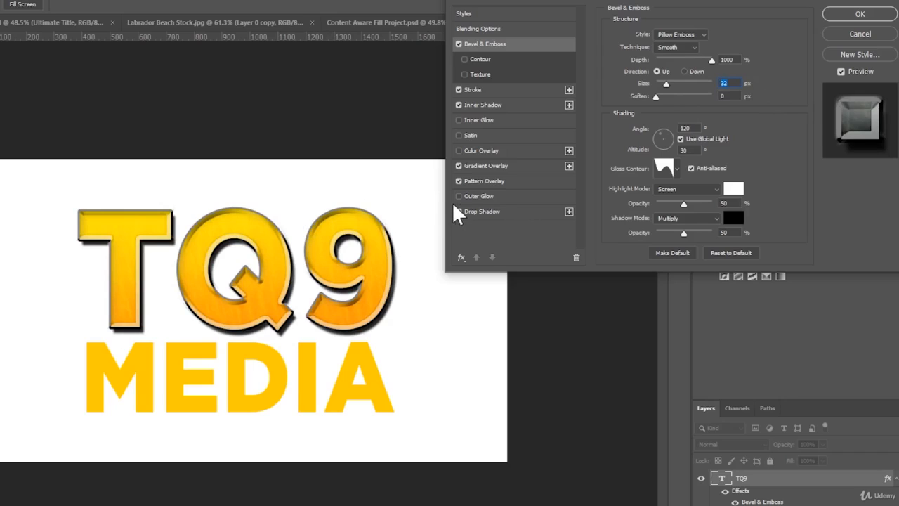
- Toggle the bevel's Contour option on and off to compare, and apply the layer style to TQ9
left_click(464, 59)
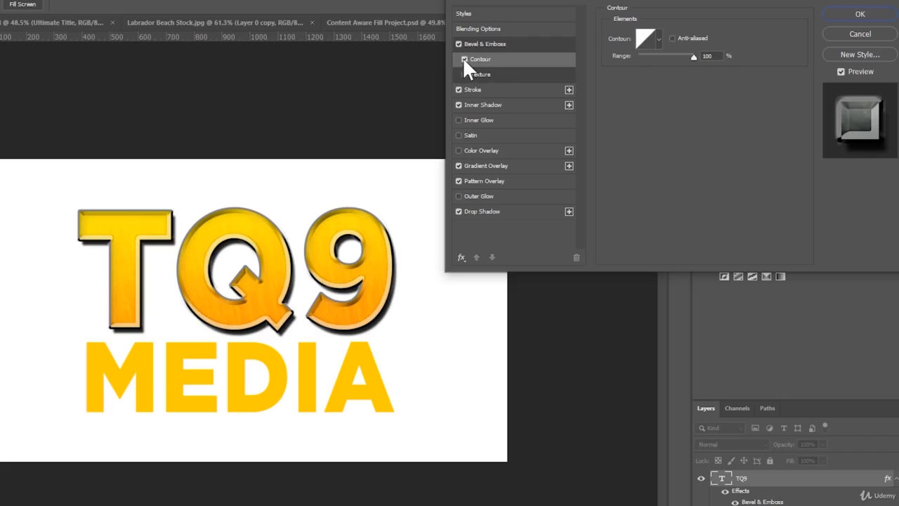
left_click(465, 59)
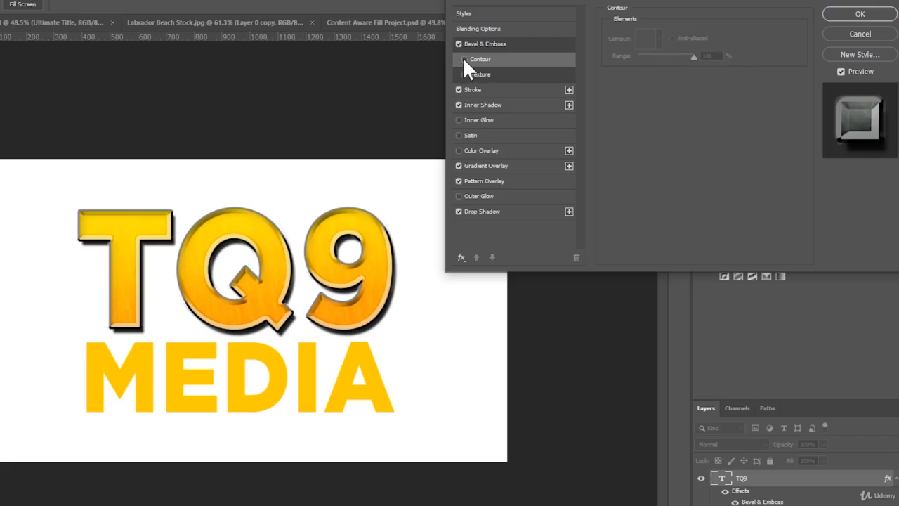
left_click(506, 45)
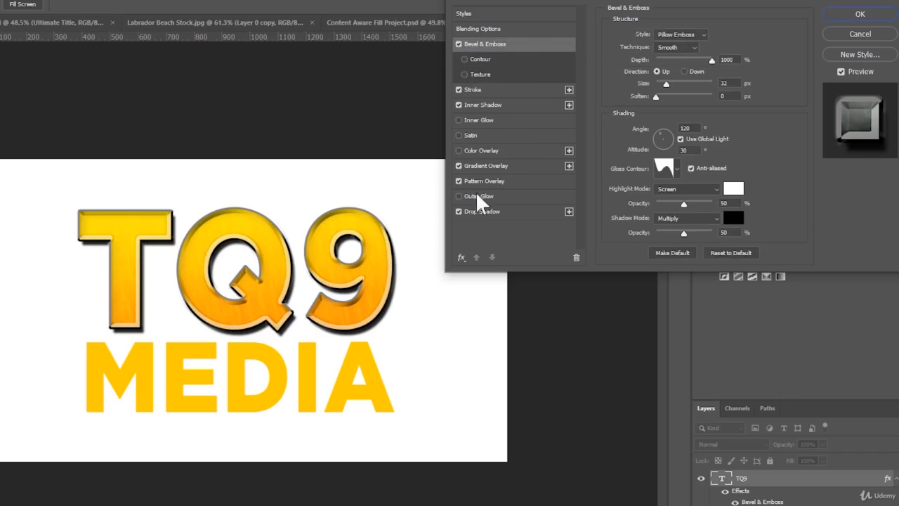
left_click(864, 16)
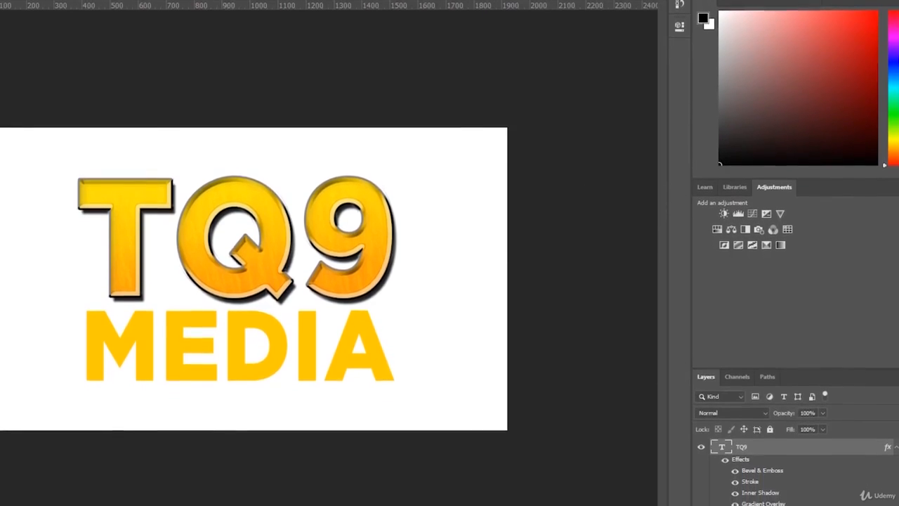
- Duplicate the TQ9 text layer together with its effects
scroll(9, 345, "down", 4)
scroll(9, 344, "up", 2)
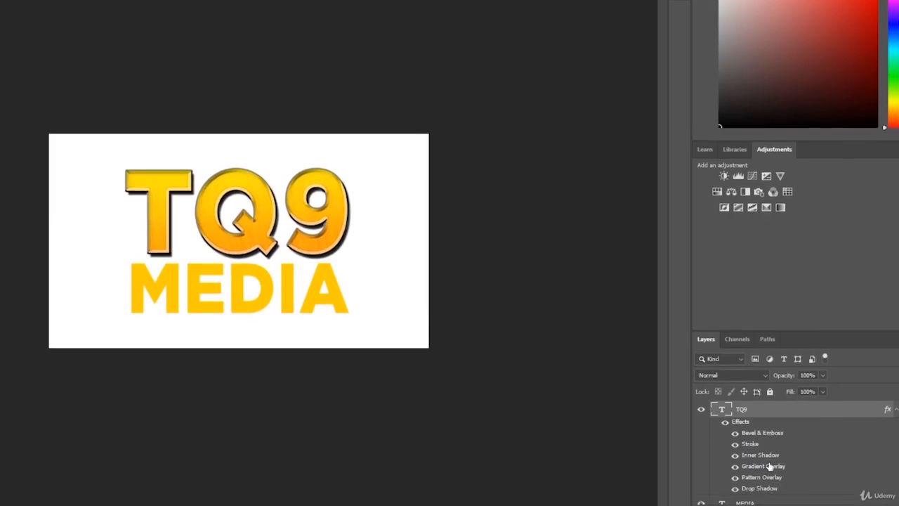
left_click_drag(765, 424, 855, 458)
left_click_drag(855, 421, 874, 482)
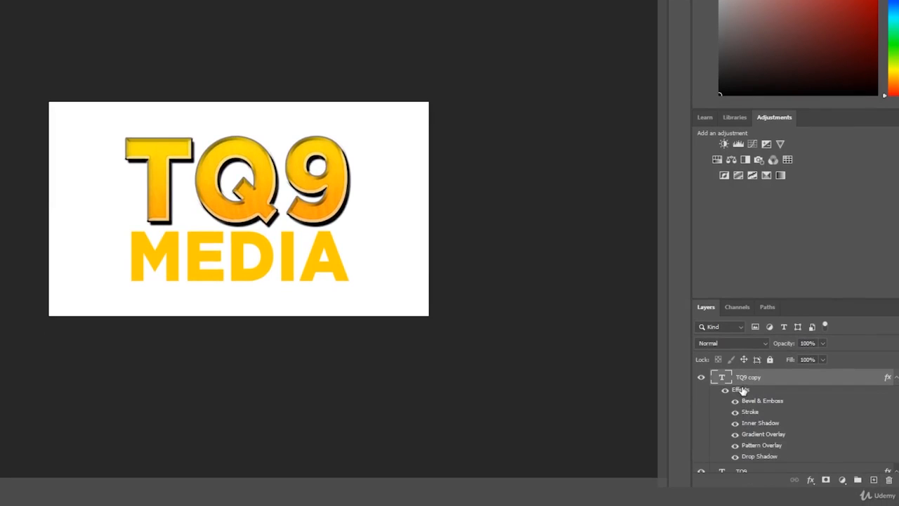
- Move all layer effects from the TQ9 copy onto the MEDIA text layer
left_click_drag(741, 394, 738, 482)
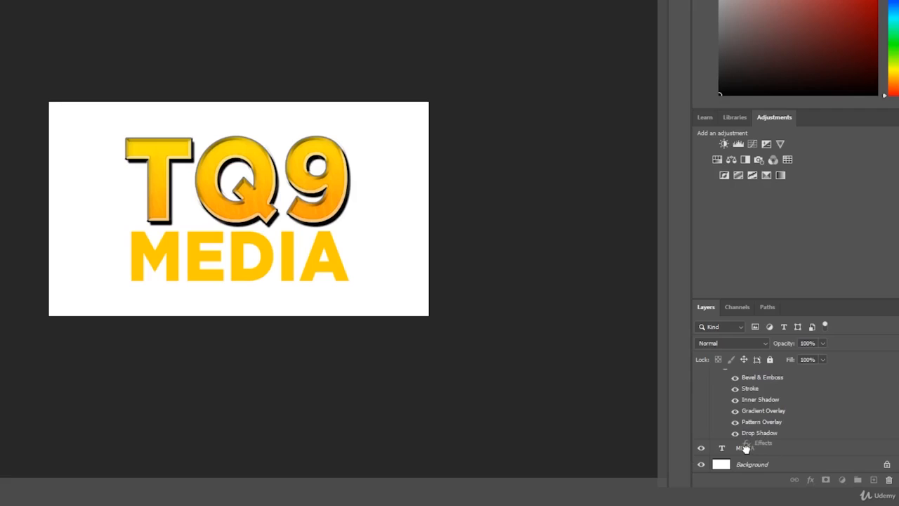
left_click_drag(745, 448, 748, 454)
scroll(747, 453, "up", 5)
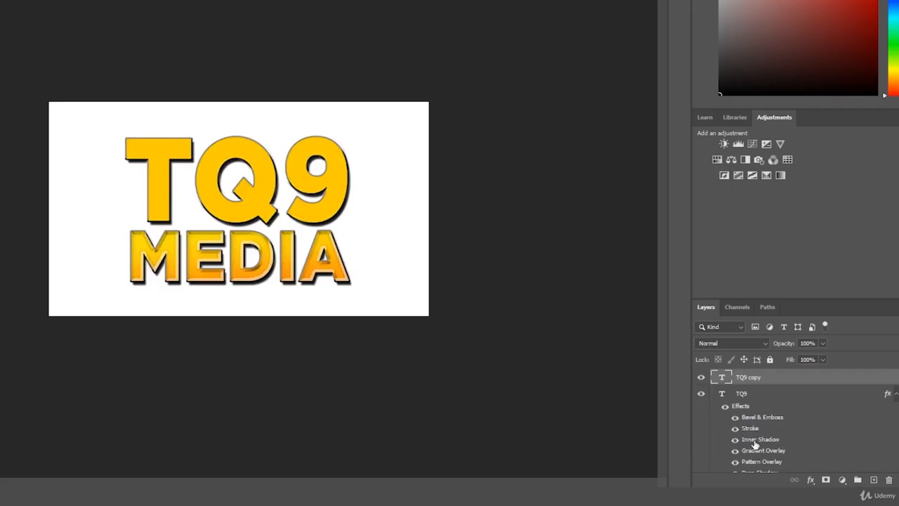
- Delete the TQ9 copy layer, keeping the original TQ9 and MEDIA layers
scroll(764, 439, "down", 4)
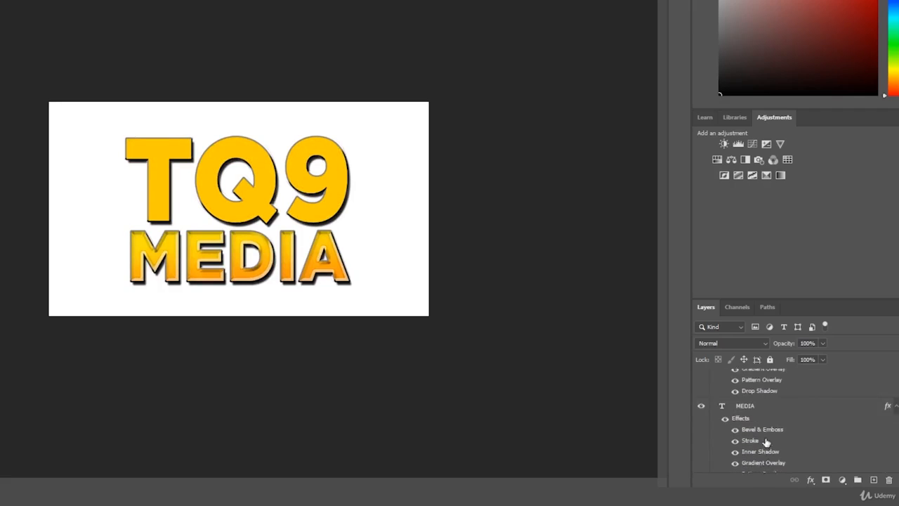
scroll(753, 436, "up", 4)
key("Delete")
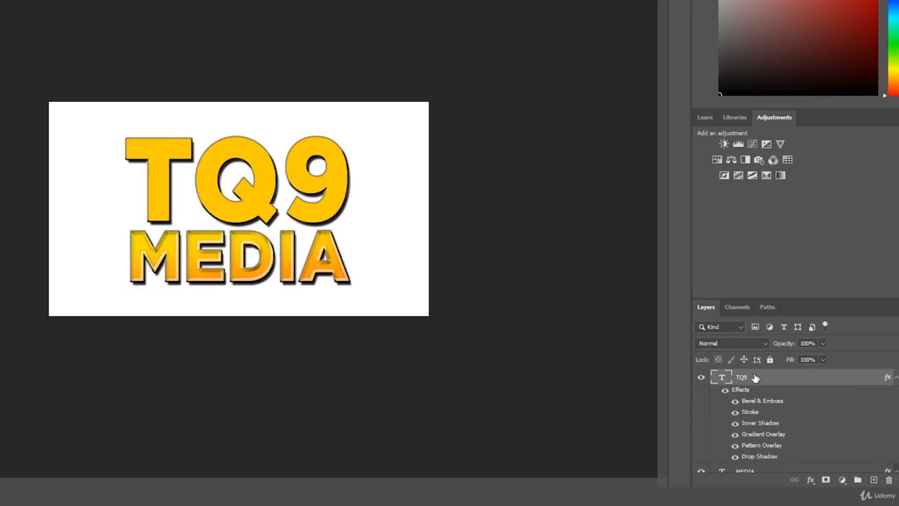
- Hide the white Background layer so the styled title sits on transparency
left_click_drag(485, 269, 519, 264)
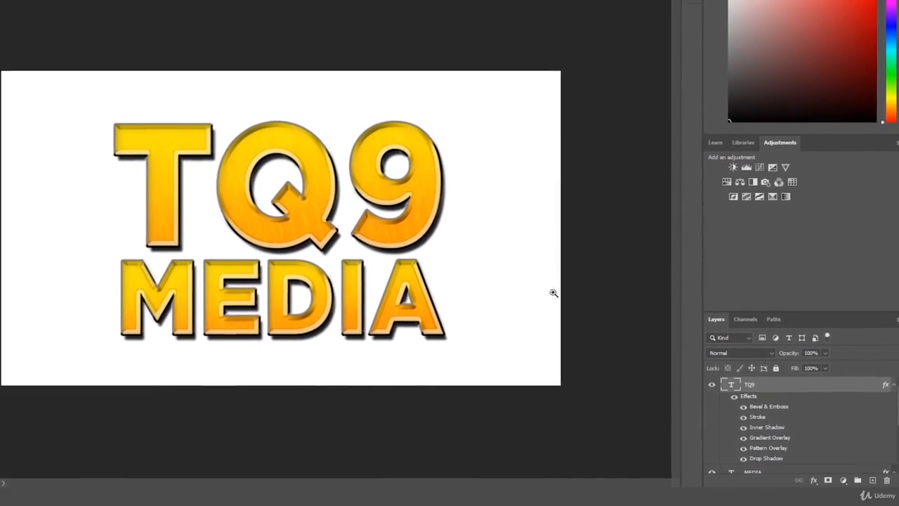
scroll(708, 468, "down", 3)
left_click(720, 468)
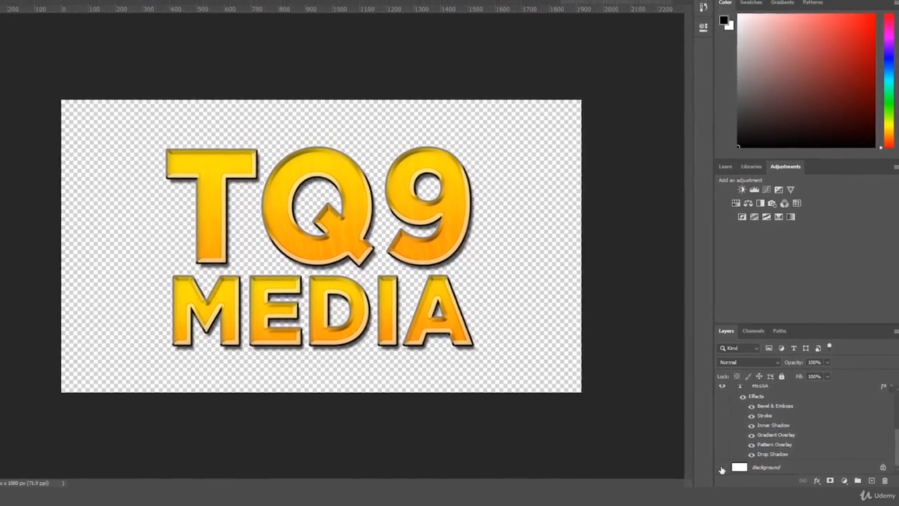
left_click_drag(526, 341, 531, 358)
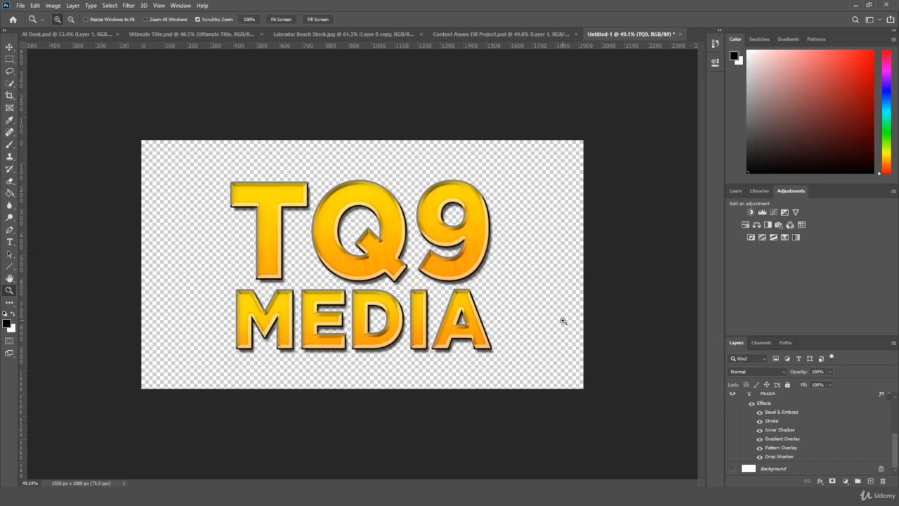
- Recolor the whole MEDIA text dark brown (#602600) and commit the text edit
left_click(9, 241)
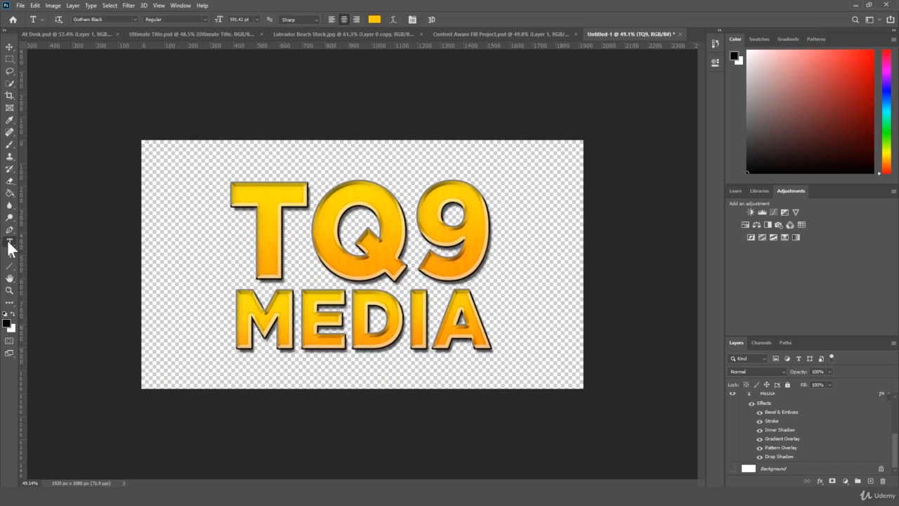
left_click(365, 323)
key("ctrl+a")
key("ctrl+h")
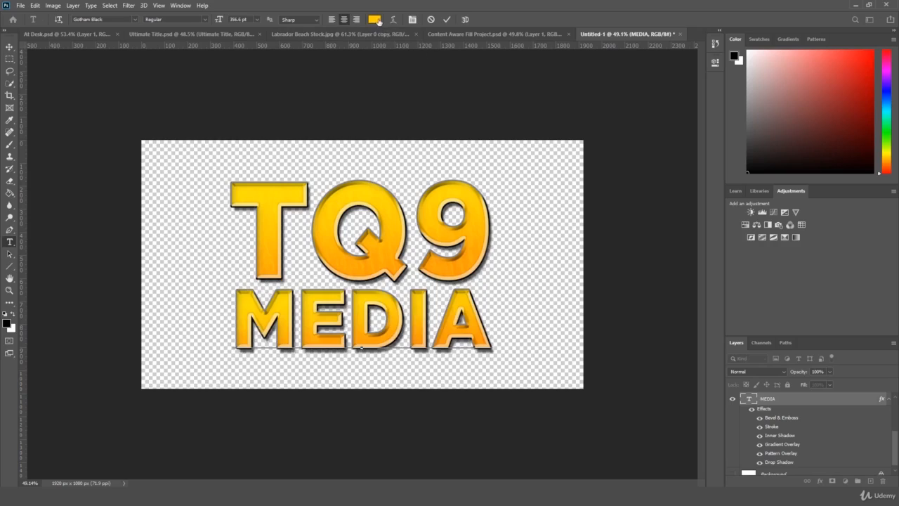
left_click(374, 19)
left_click_drag(291, 225, 298, 237)
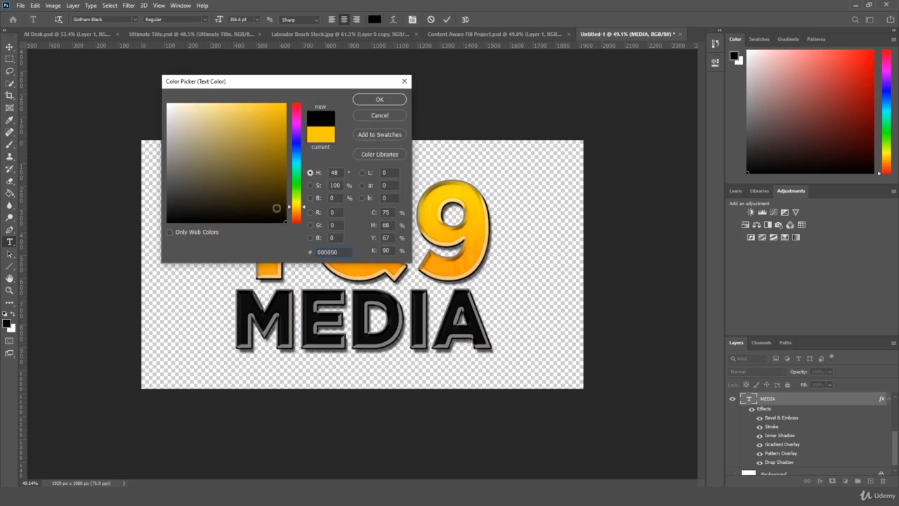
mouse_move(276, 208)
left_mouse_down()
mouse_move(299, 222)
mouse_move(310, 177)
left_mouse_up()
left_click(300, 212)
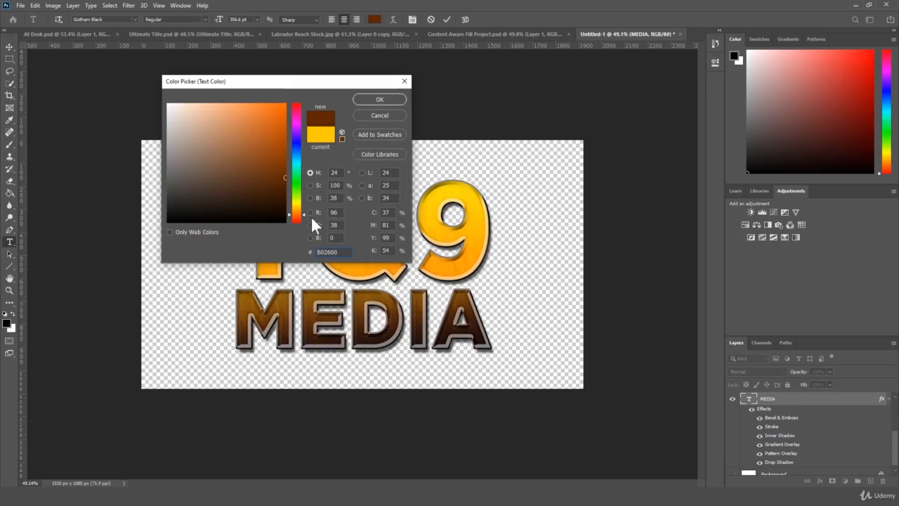
key("Return")
left_click(822, 400)
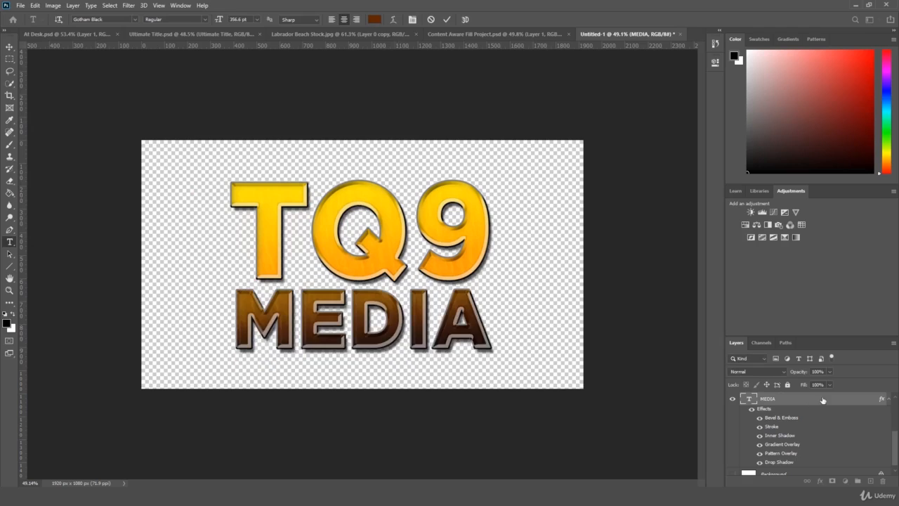
left_click(10, 290)
mouse_move(119, 265)
left_mouse_down()
mouse_move(96, 275)
mouse_move(130, 262)
left_mouse_up()
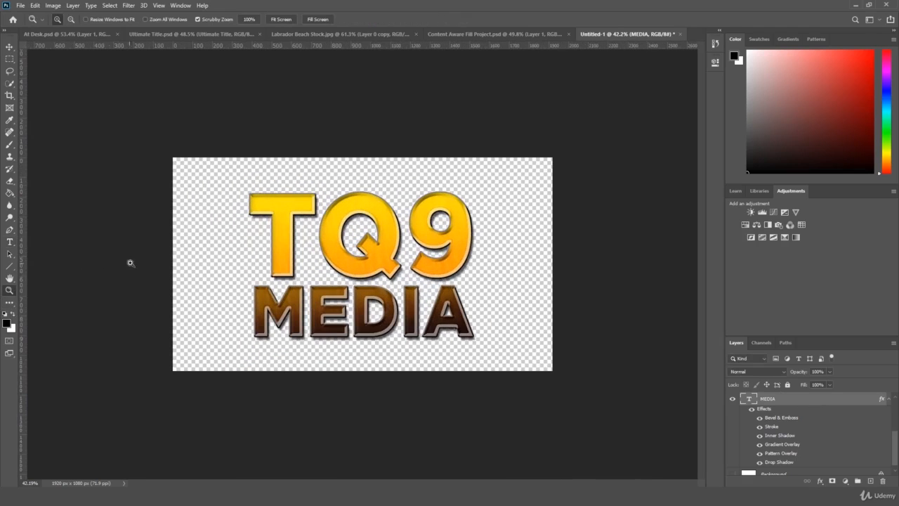
- Recolor the MEDIA text black (#000000) and commit the text edit
left_click(10, 241)
left_click(375, 18)
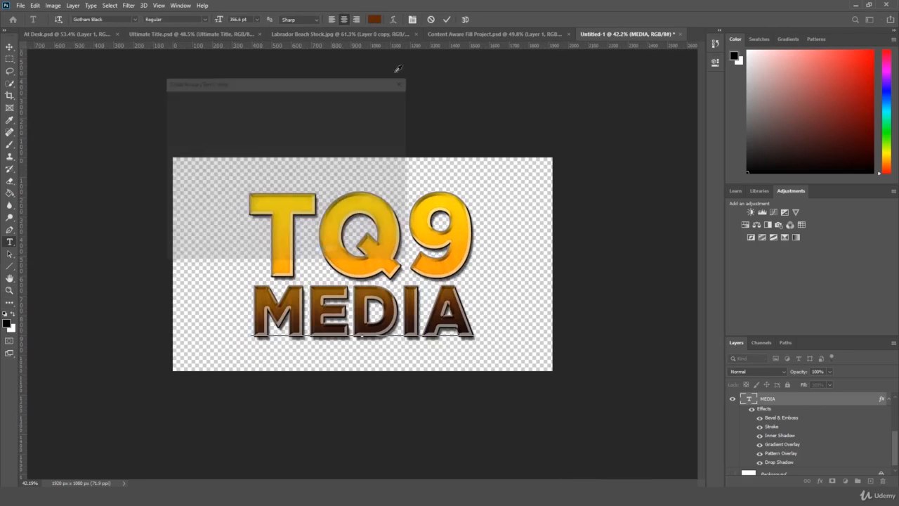
type("000000")
left_click_drag(352, 85, 766, 23)
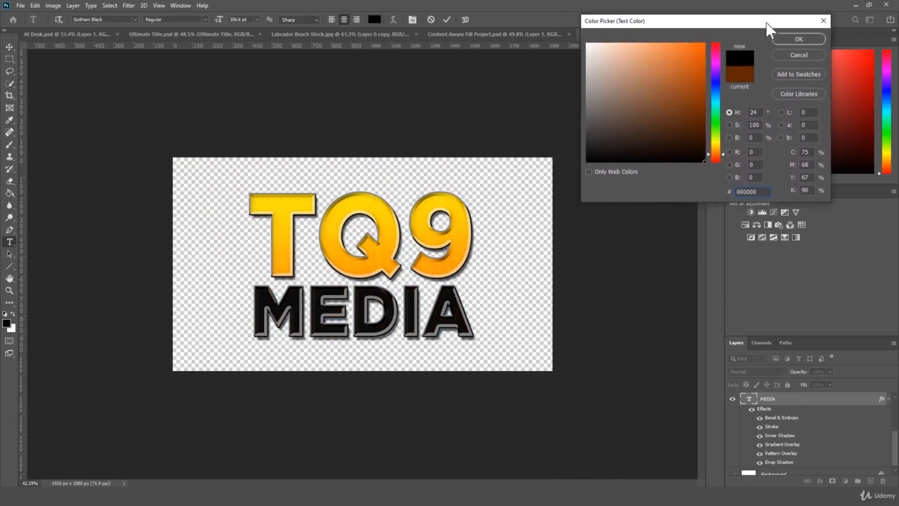
key("Return")
left_click(780, 398)
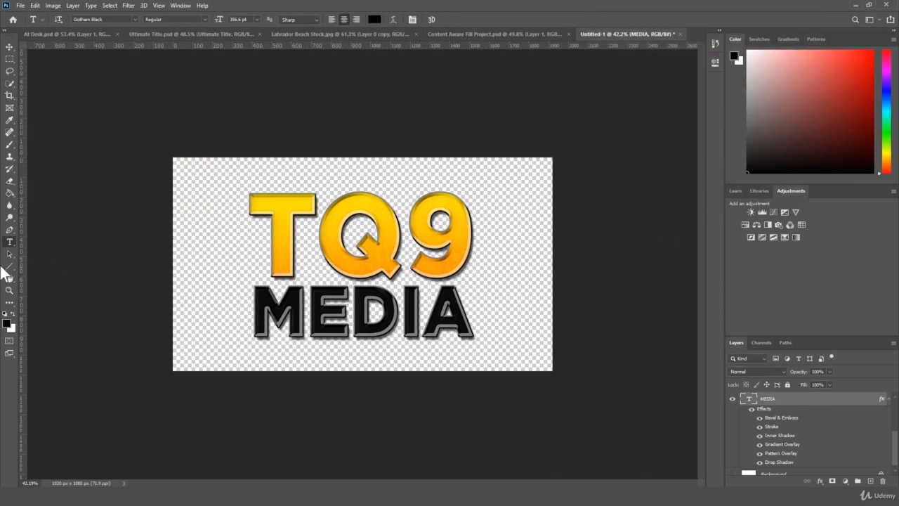
left_click(9, 290)
mouse_move(122, 266)
left_mouse_down()
mouse_move(116, 273)
mouse_move(130, 274)
left_mouse_up()
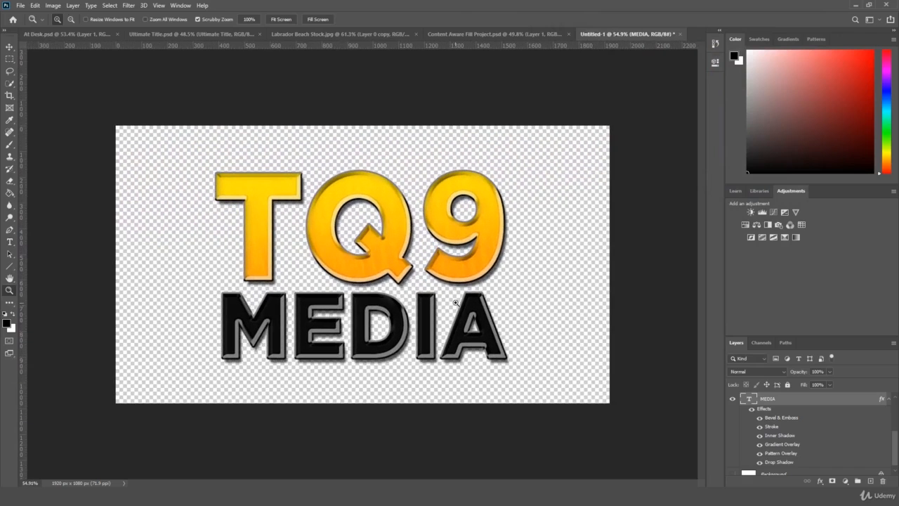
- Try squashing the MEDIA text to 69% height with its width unchanged and nudging it down, and undo the transform
key("ctrl+t")
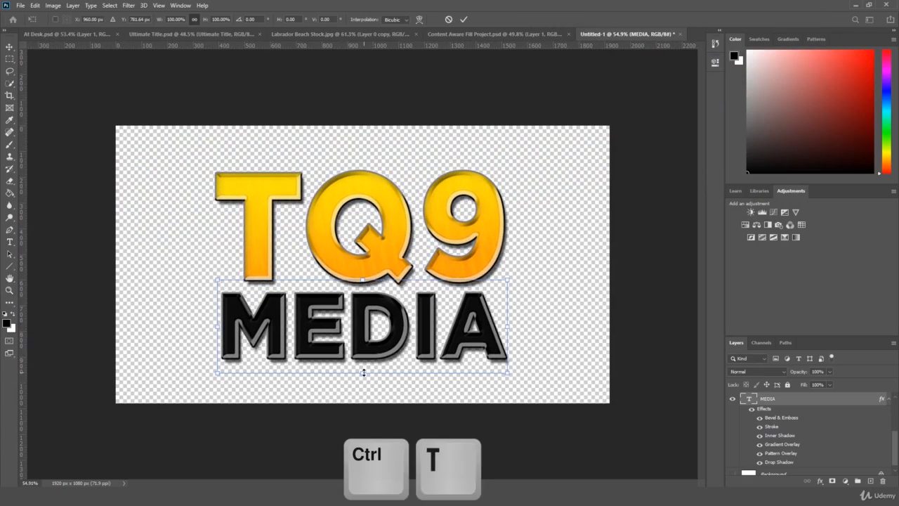
left_click_drag(364, 372, 365, 343)
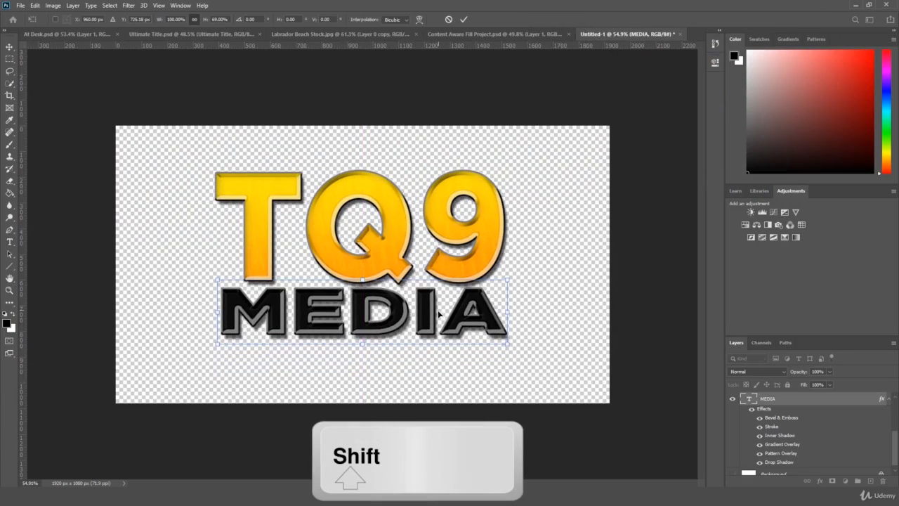
left_click_drag(439, 313, 439, 316)
key("Return")
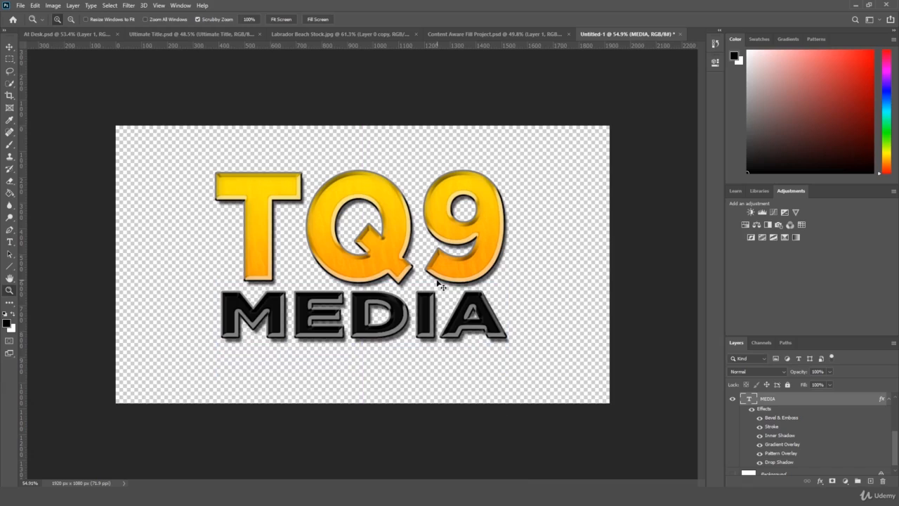
key("ctrl+z")
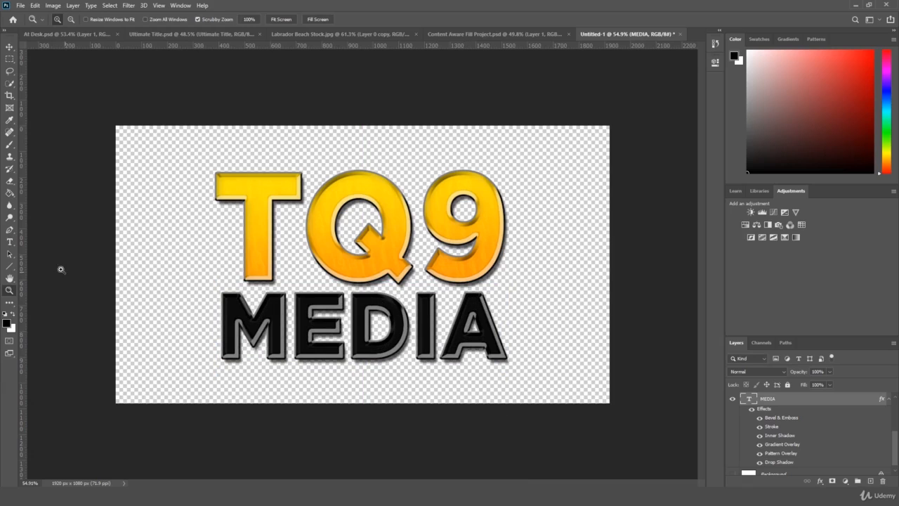
- Try an Inflate text warp with a bend of -29% on the MEDIA text and cancel it
left_click(10, 241)
key("Return")
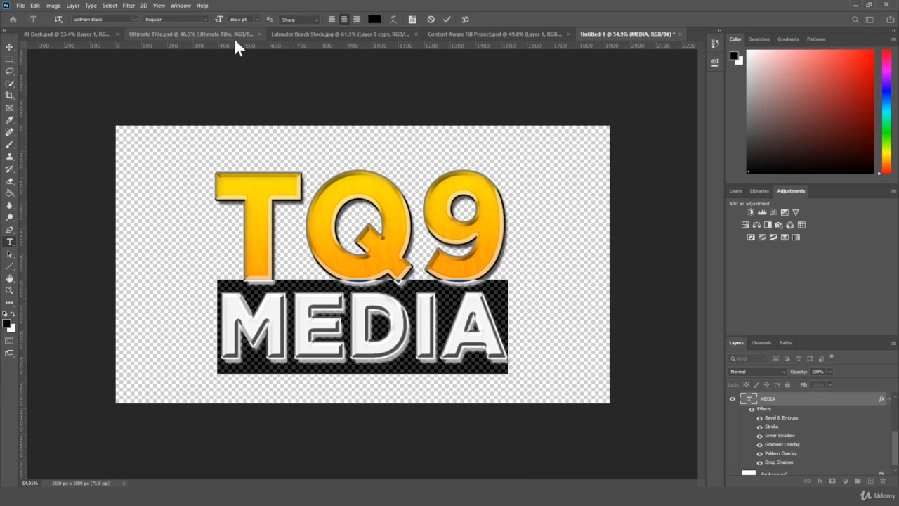
left_click(393, 16)
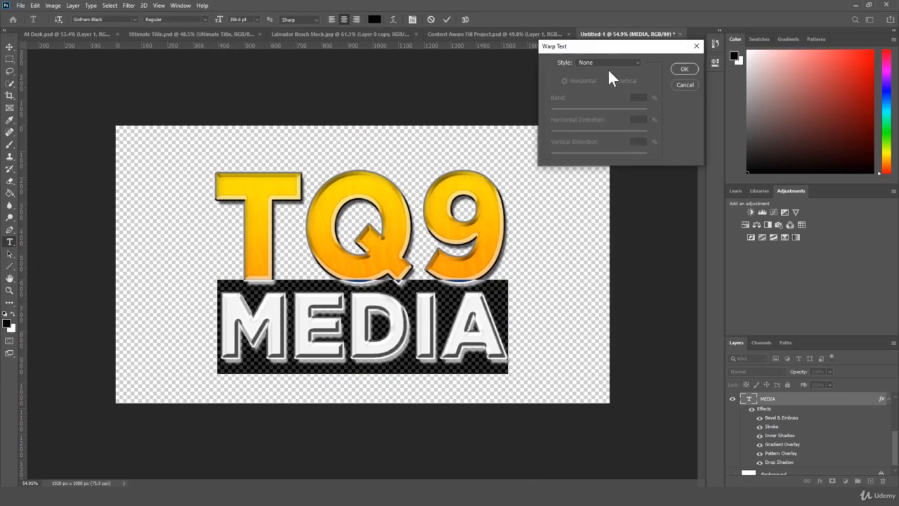
left_click(609, 62)
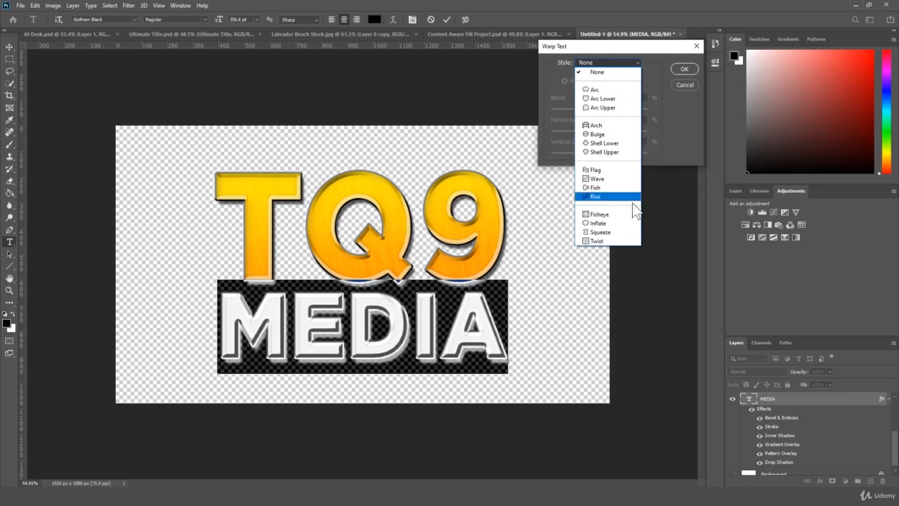
left_click(600, 223)
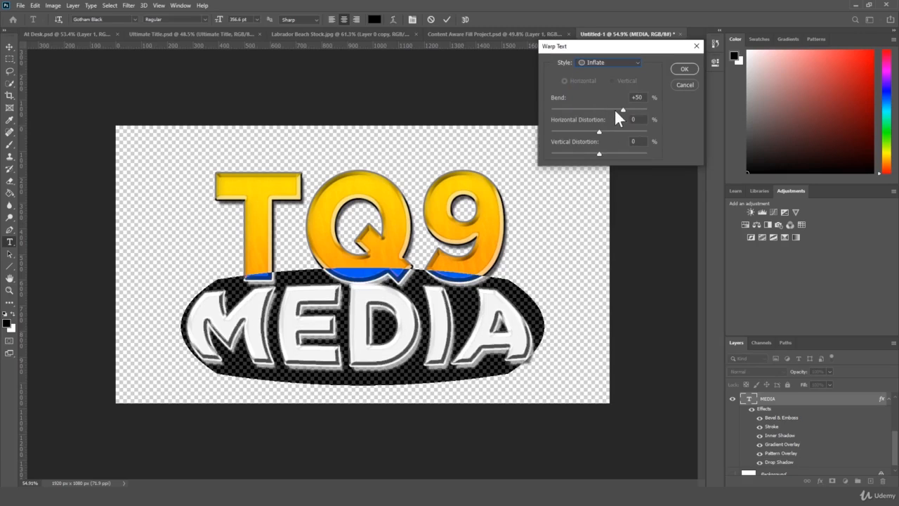
left_click_drag(623, 110, 585, 117)
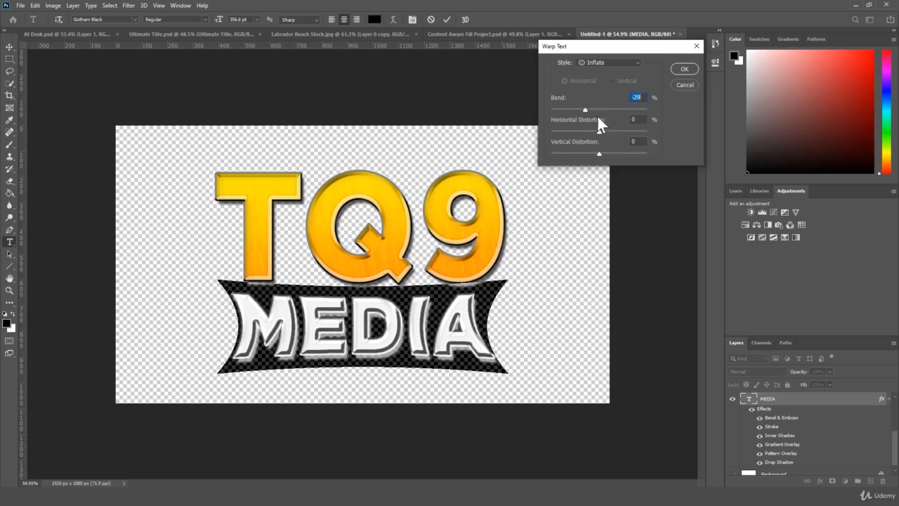
left_click(686, 84)
- Warp the whole TQ9 text with the horizontal Arc Upper style at +50% bend and commit the text edit
left_click(419, 224)
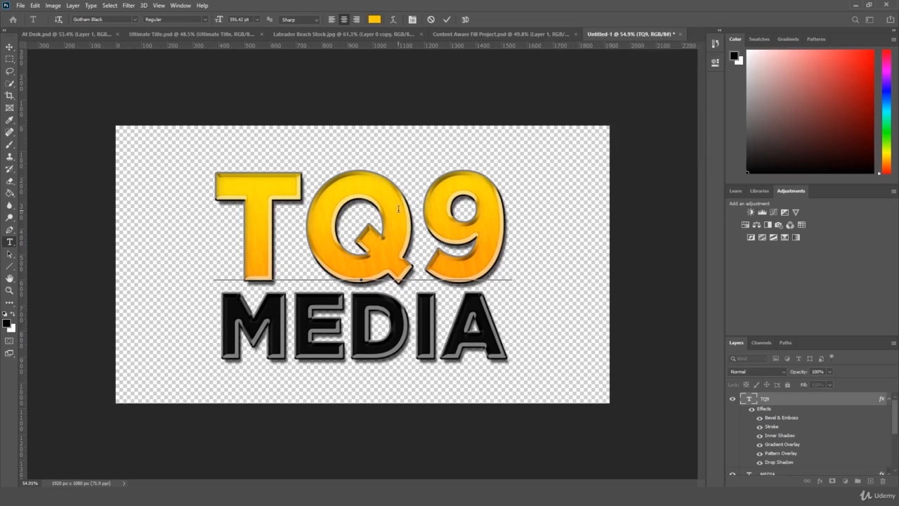
key("ctrl+a")
left_click(392, 20)
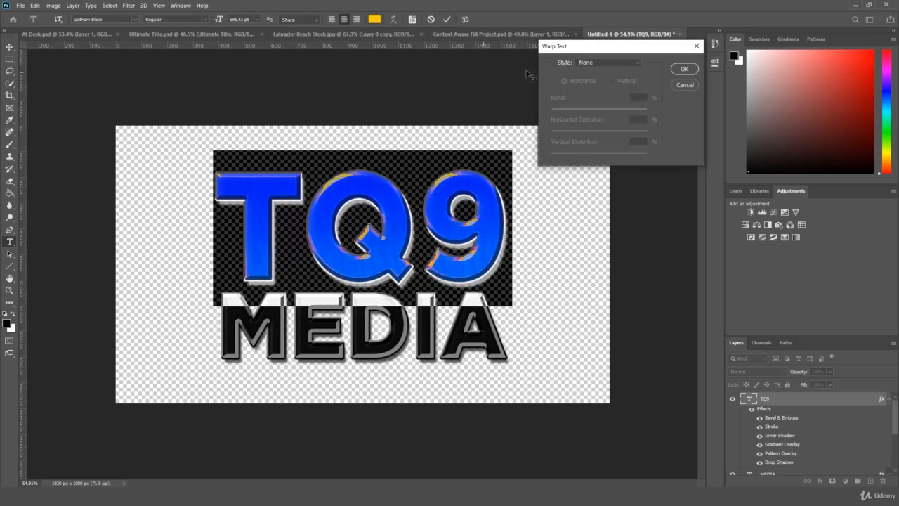
left_click(613, 63)
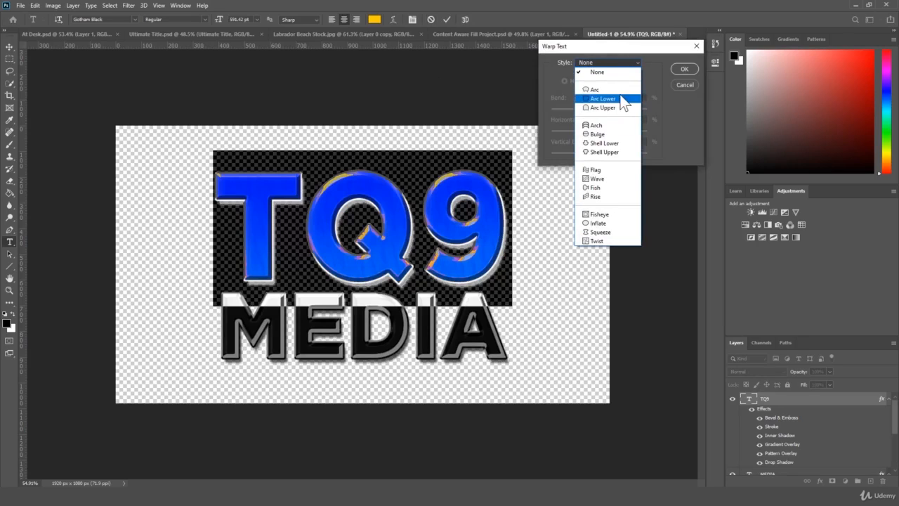
left_click(604, 98)
left_click(607, 63)
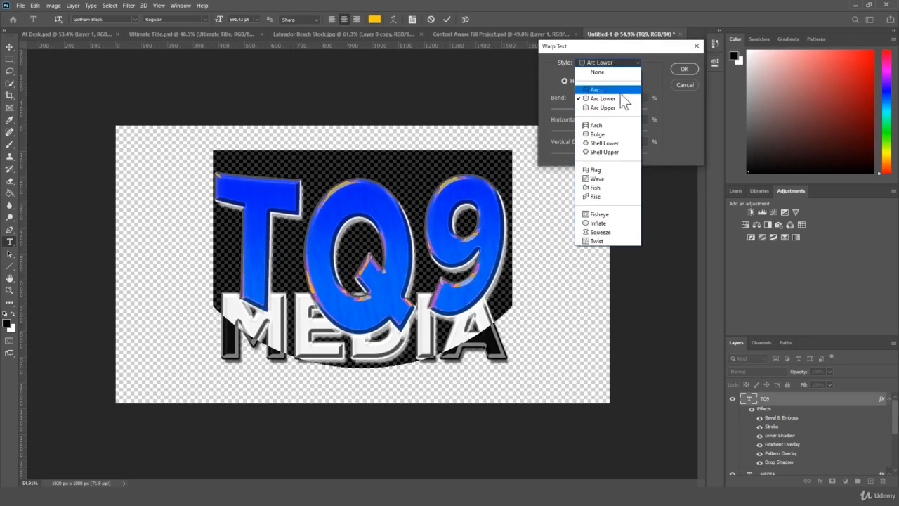
left_click(605, 107)
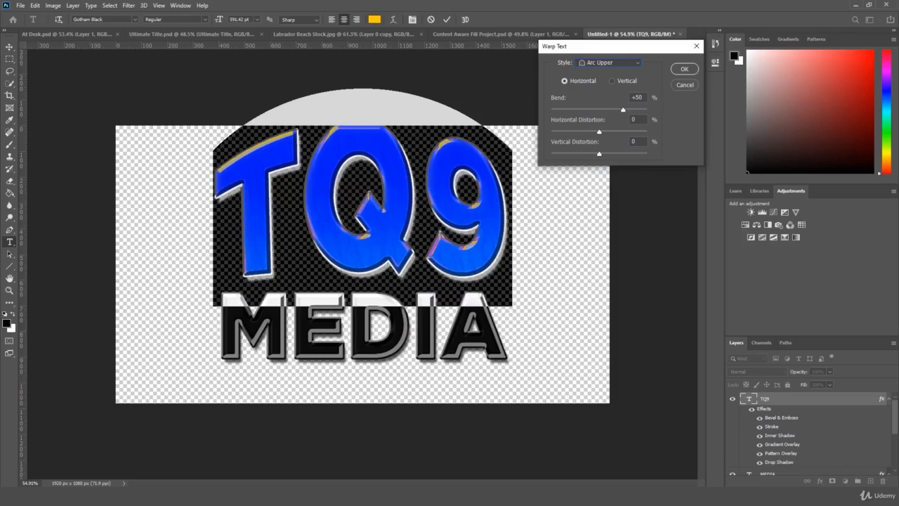
left_click(685, 68)
left_click(98, 276)
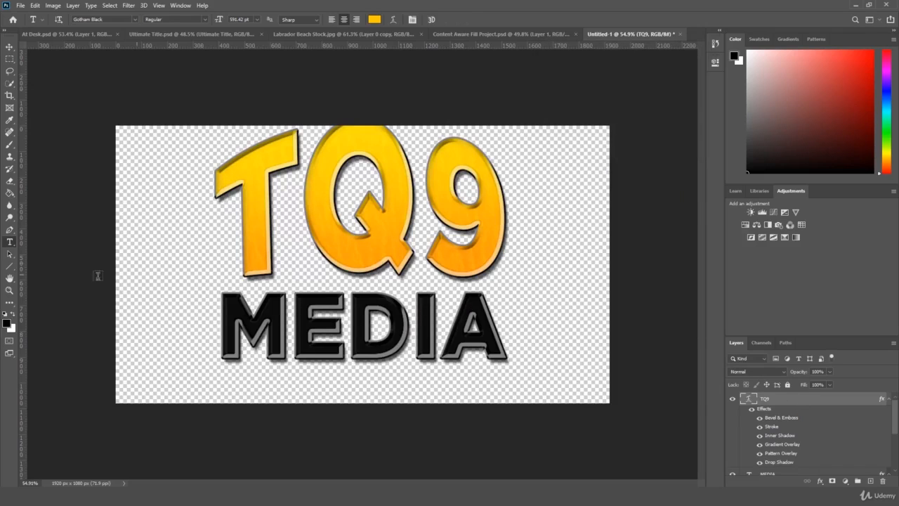
- Warp the whole MEDIA text with the Arc Lower style
left_click(10, 290)
left_click_drag(239, 254, 180, 254)
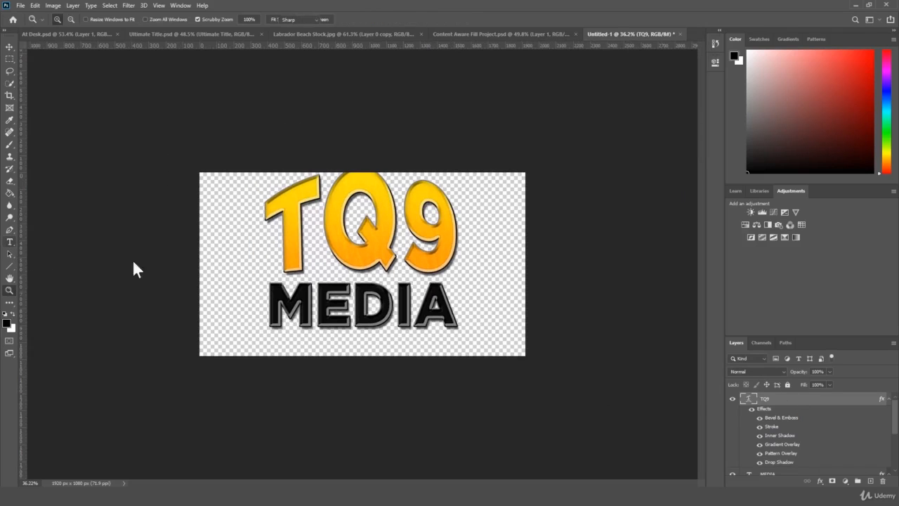
key("t")
left_click_drag(267, 305, 460, 307)
left_click(391, 19)
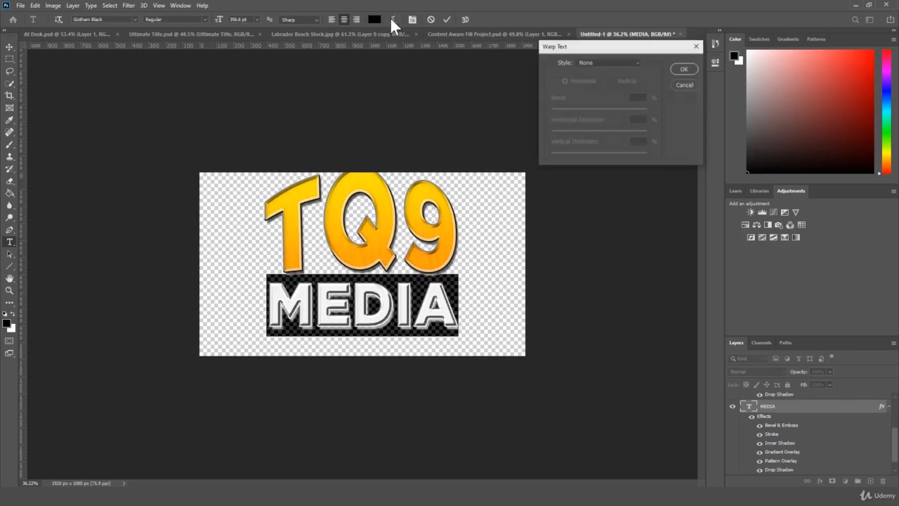
left_click(623, 63)
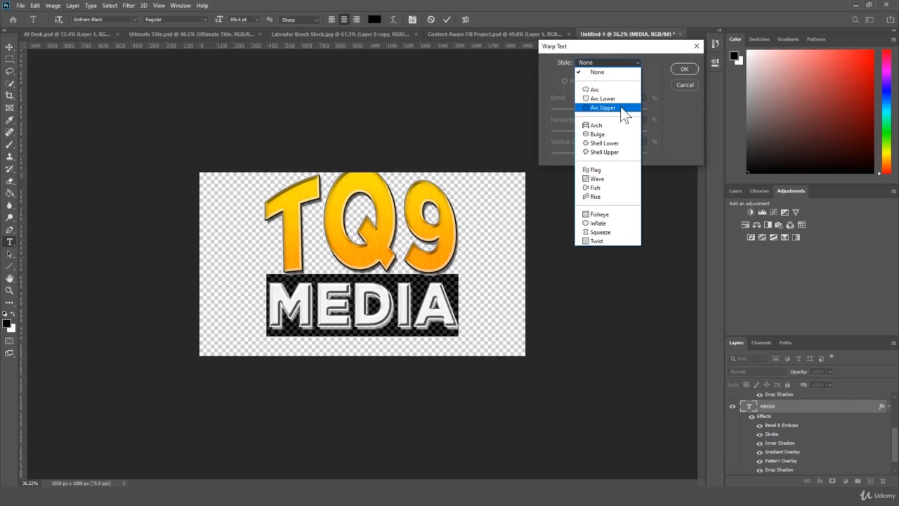
left_click(623, 100)
left_click(685, 69)
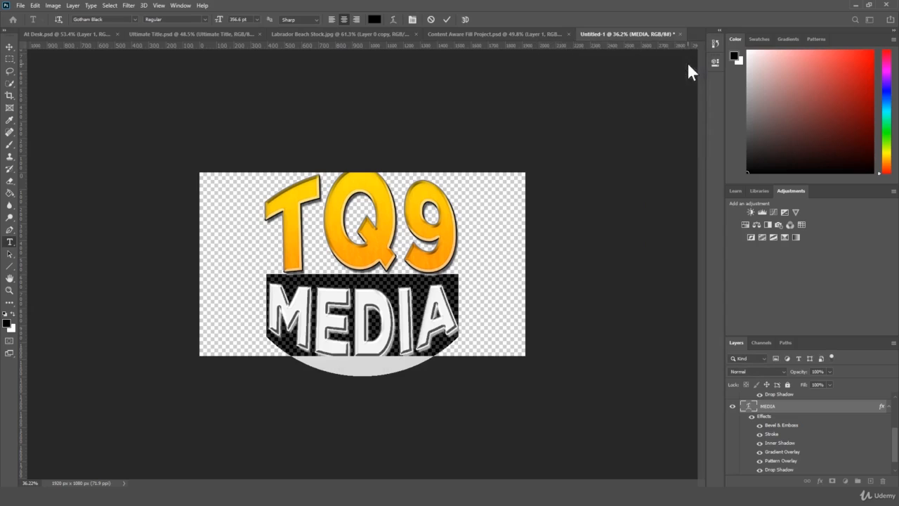
- Try moving the warped MEDIA text up about 59 px, closer beneath TQ9
key("ctrl+t")
left_click_drag(387, 307, 386, 292)
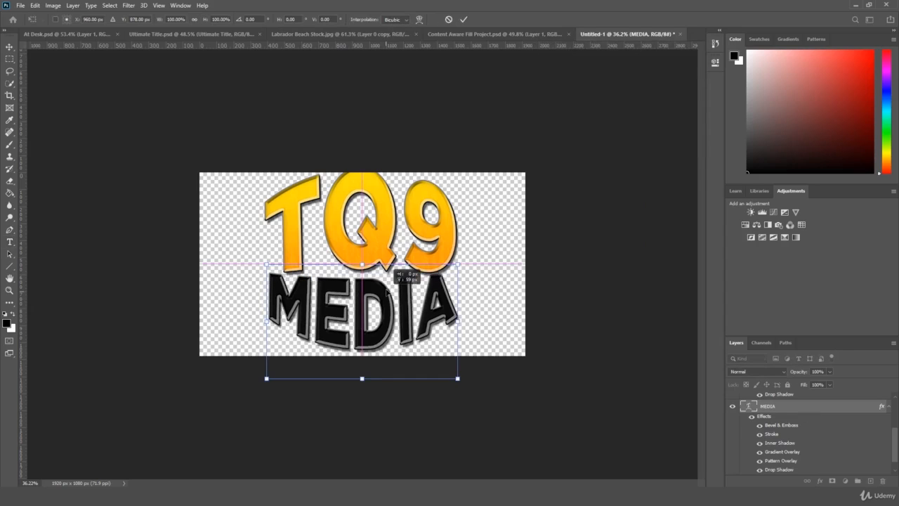
key("Return")
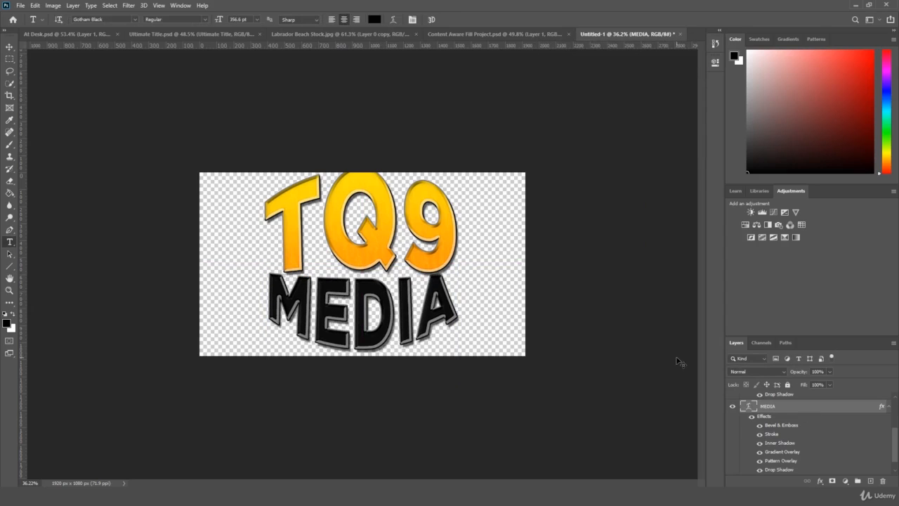
- Scale the TQ9 and MEDIA layers together to about 81% and center them on the canvas
scroll(802, 455, "up", 2)
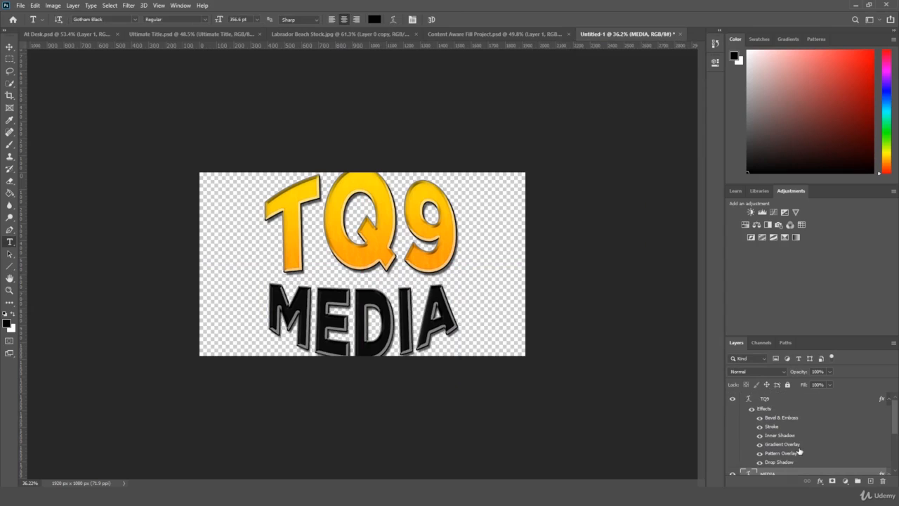
left_click(788, 407)
key("ctrl+t")
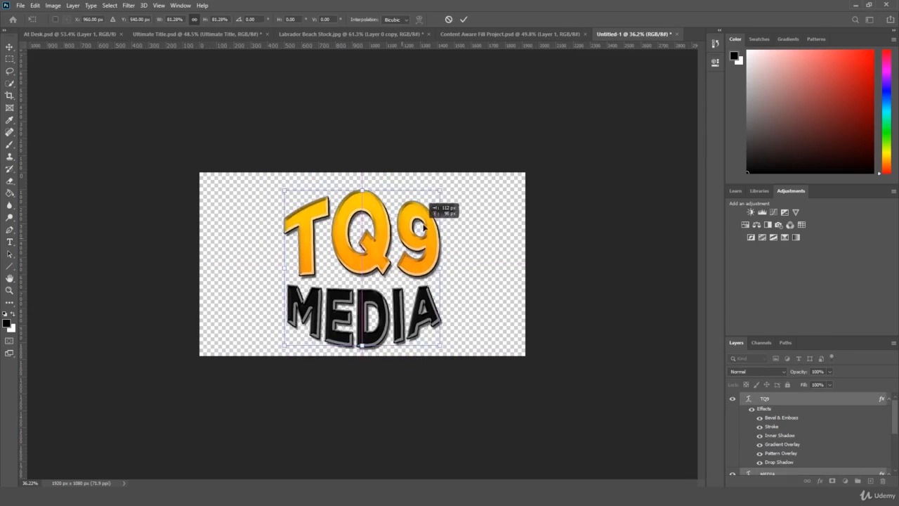
key("Return")
left_click(9, 278)
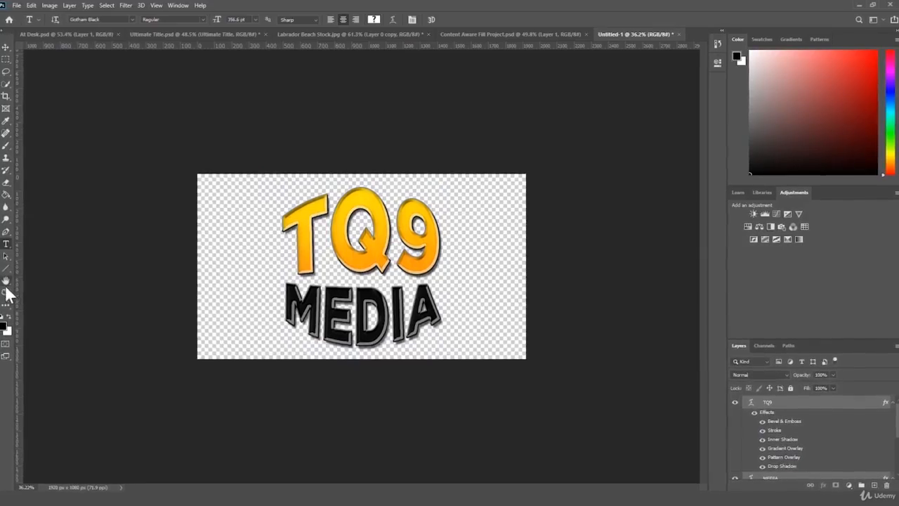
left_click(5, 293)
left_click_drag(85, 263, 92, 263)
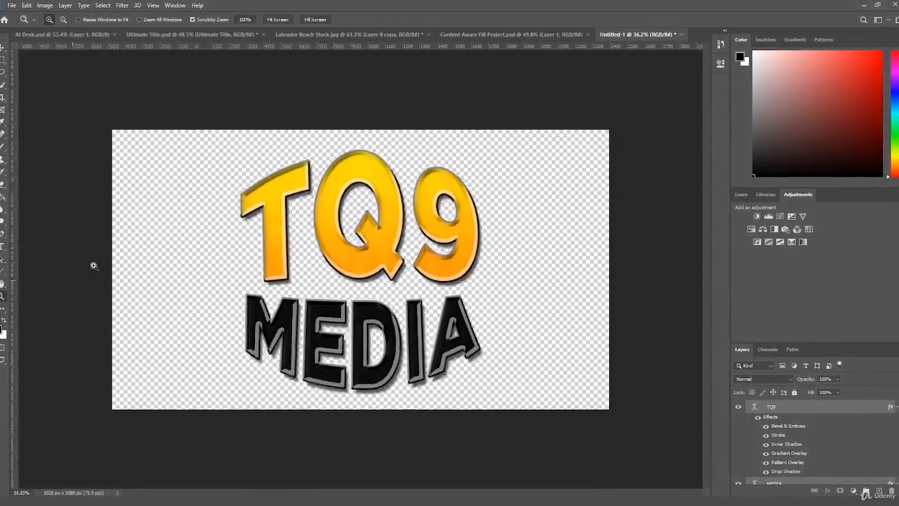
- Undo the joint scaling and both text warps so TQ9 and MEDIA are straight again
key("ctrl+z")
key("ctrl+z")
key("ctrl+z")
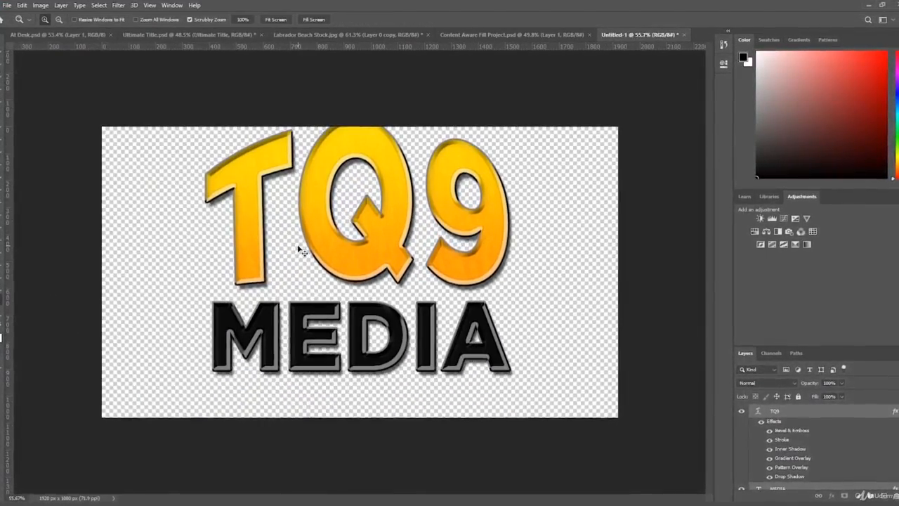
key("ctrl+z")
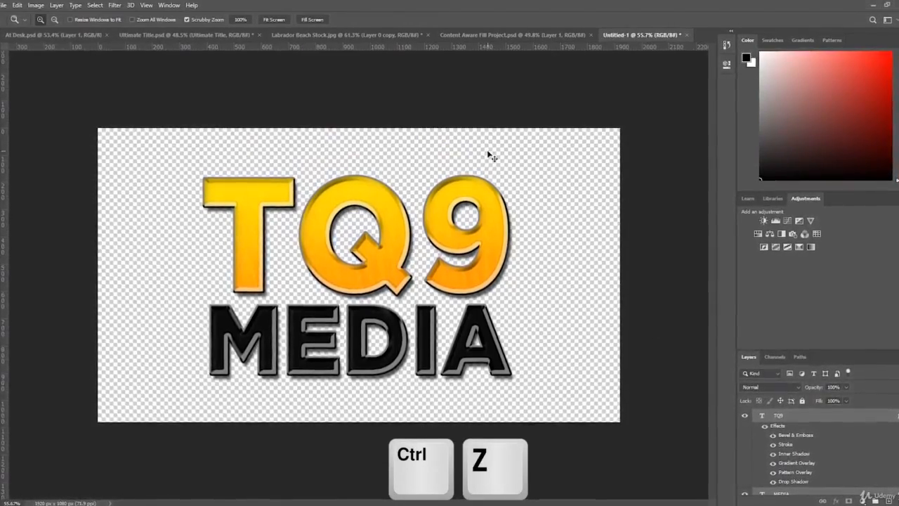
left_click_drag(198, 281, 195, 280)
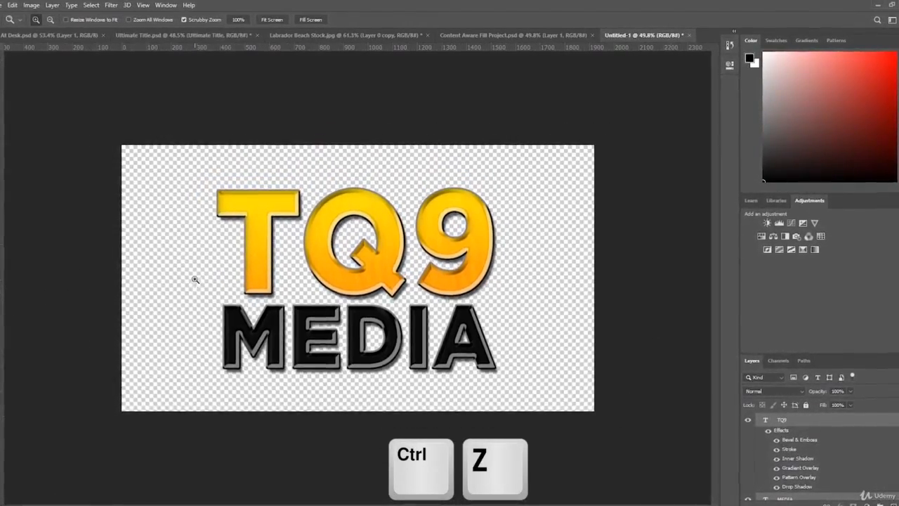
- Apply a very slight horizontal Arc warp to the whole MEDIA text
key("t")
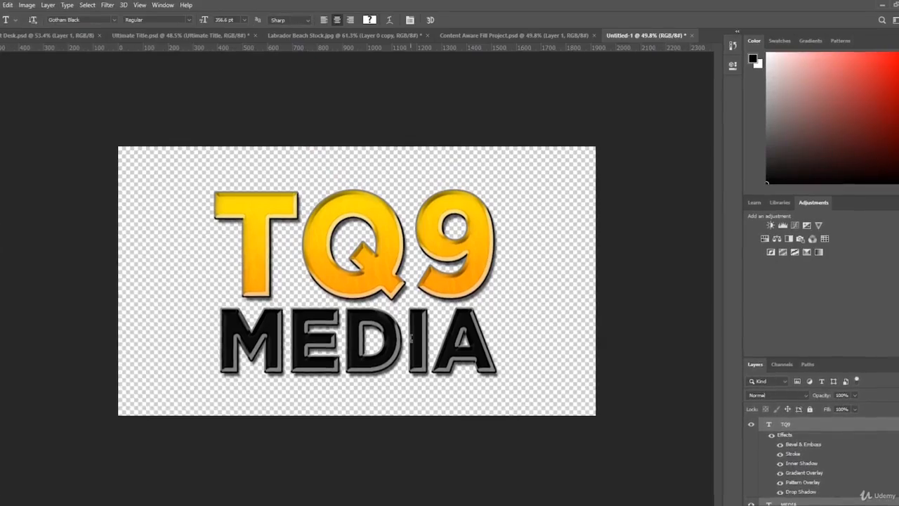
left_click(387, 341)
double_click(386, 345)
left_click(823, 435)
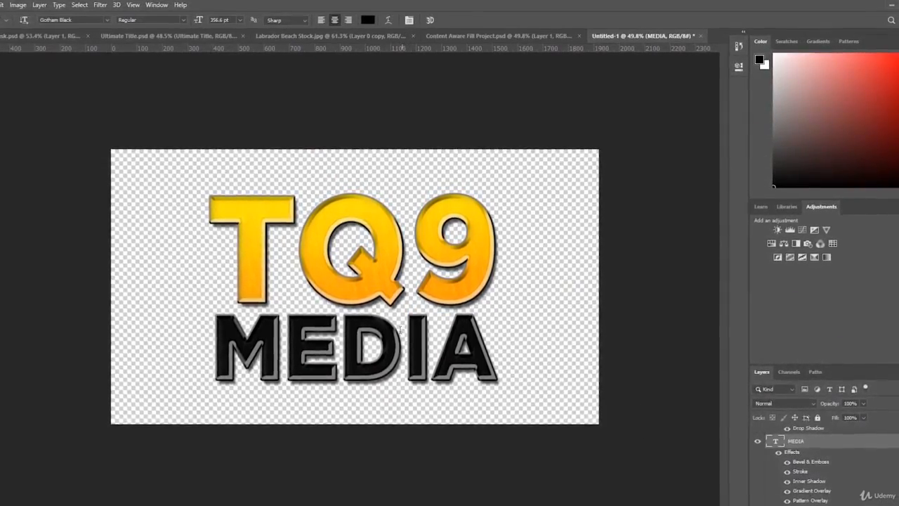
double_click(370, 336)
left_click(390, 20)
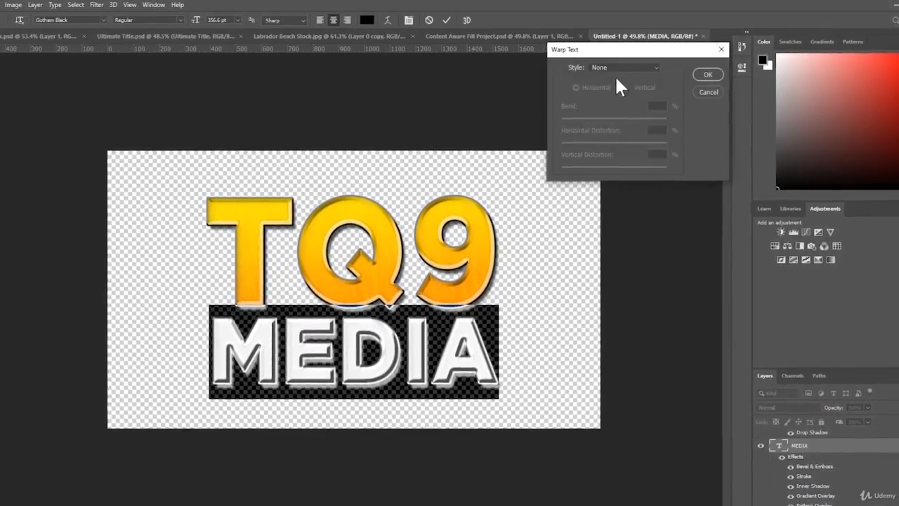
left_click(624, 67)
left_click(610, 97)
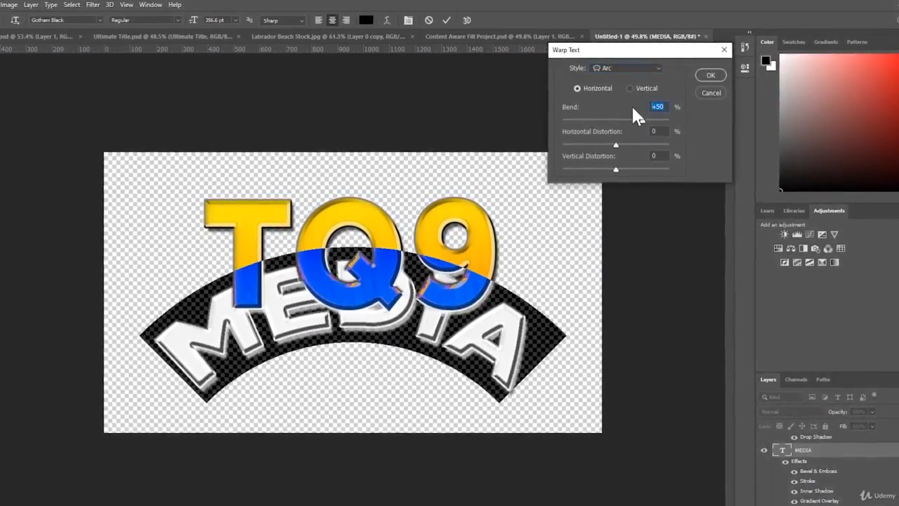
type("0")
key("Return")
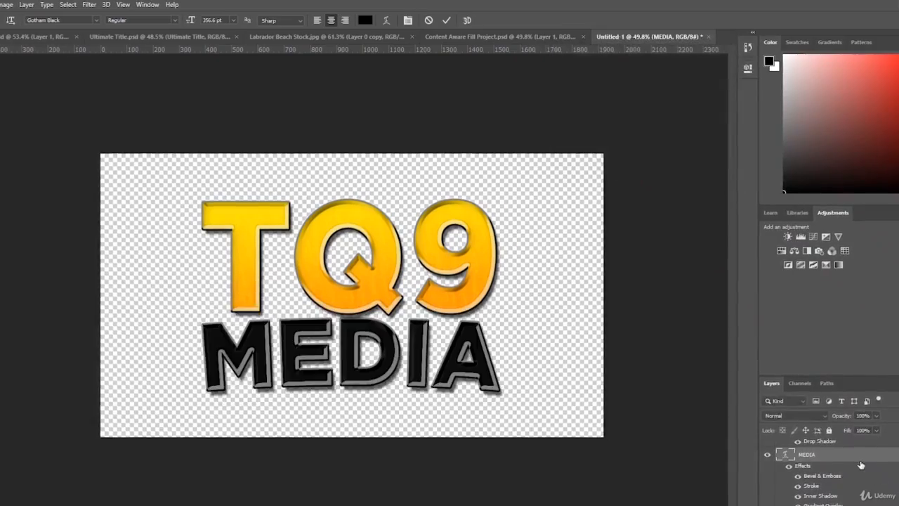
- Apply a horizontal Arc warp with a +5% bend to the whole TQ9 text
key("z")
left_click_drag(87, 307, 82, 314)
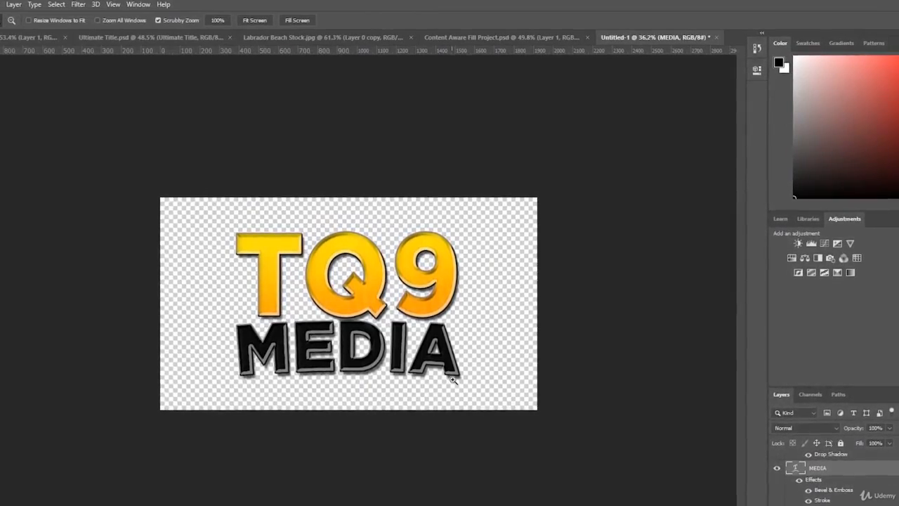
key("t")
double_click(345, 274)
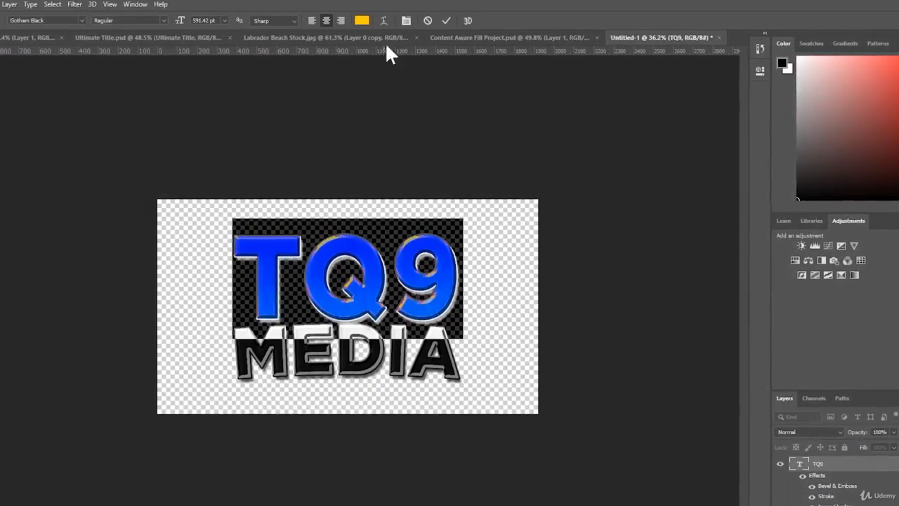
left_click(381, 21)
left_click(638, 71)
left_click(632, 99)
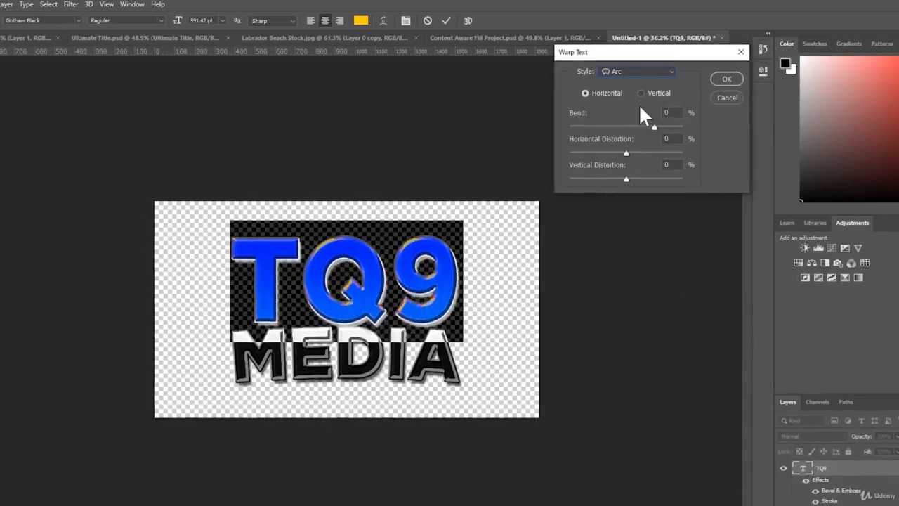
left_click(672, 113)
key("BackSpace")
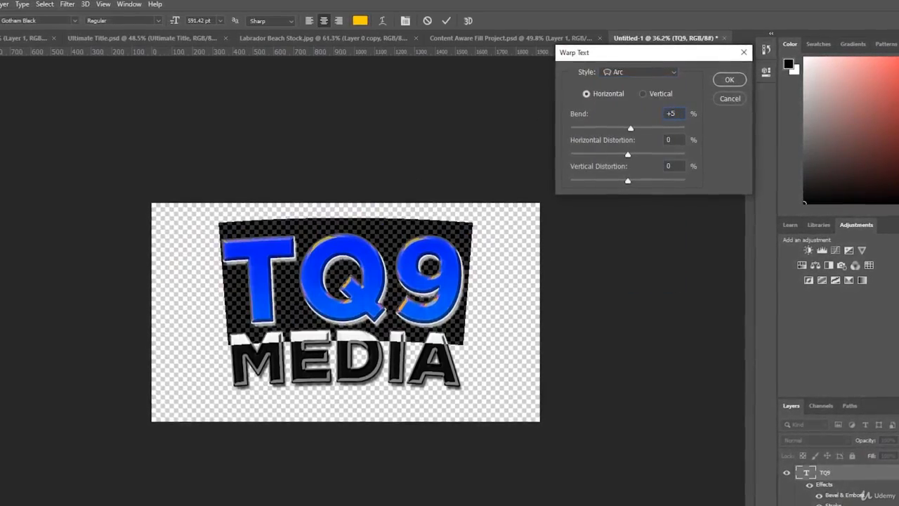
key("Return")
key("ctrl+Return")
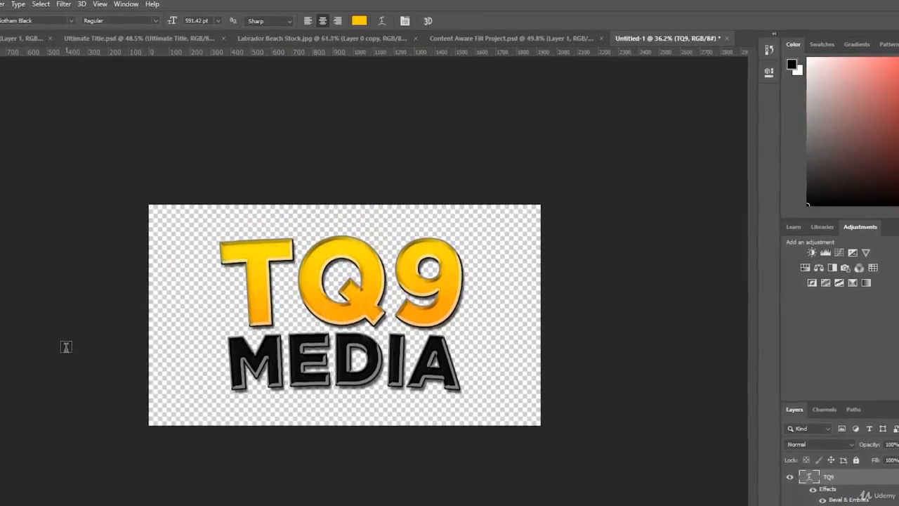
- Try a stronger horizontal Arc warp on MEDIA with a +15% bend and 0% horizontal distortion
key("z")
left_click_drag(203, 328, 274, 281)
key("t")
double_click(342, 369)
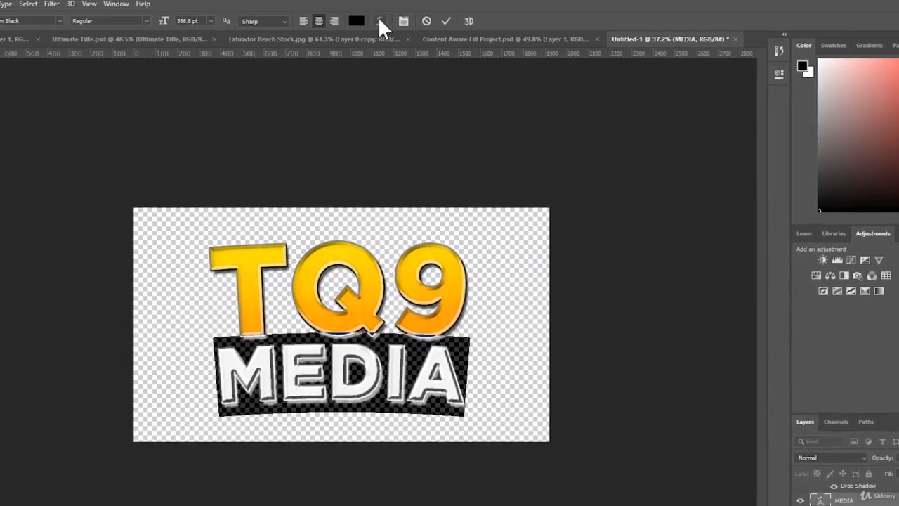
left_click(379, 21)
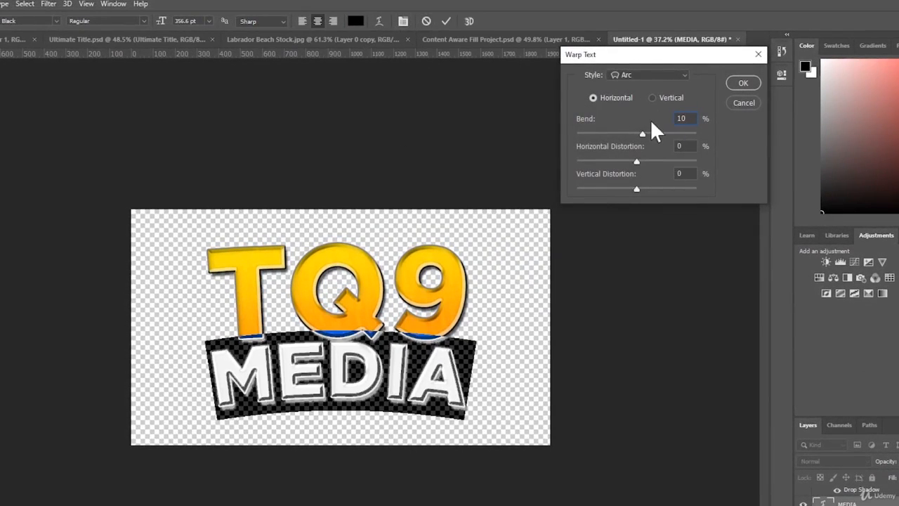
left_click_drag(651, 121, 643, 160)
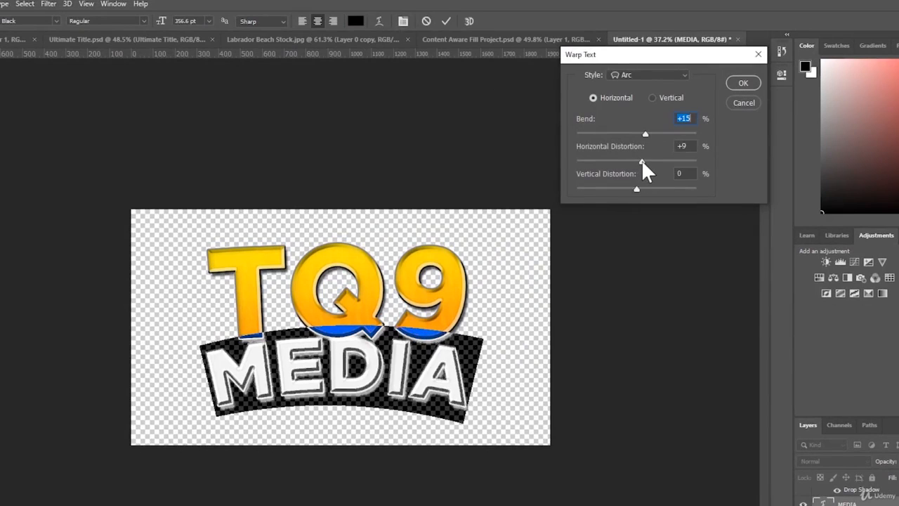
key("Tab")
type("0")
left_click(743, 83)
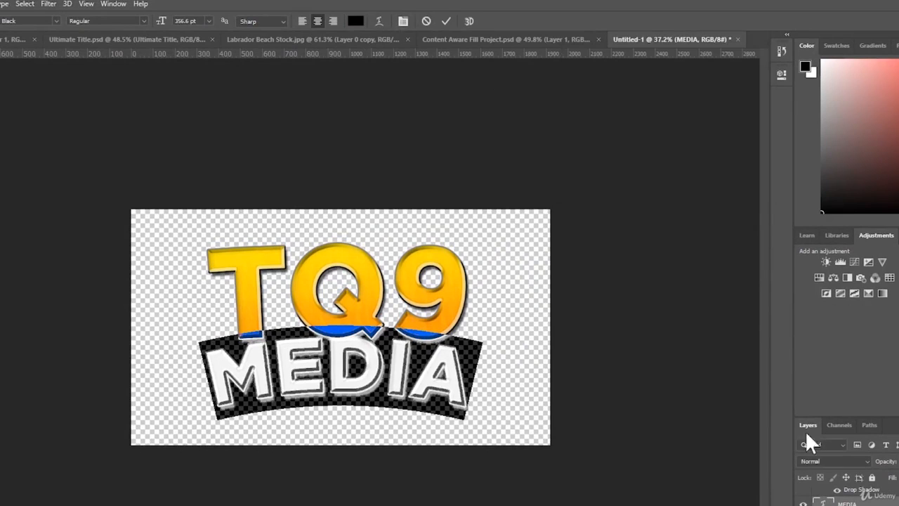
key("ctrl+Return")
- Try increasing the Arc warp bend of the TQ9 text to 10%
double_click(397, 281)
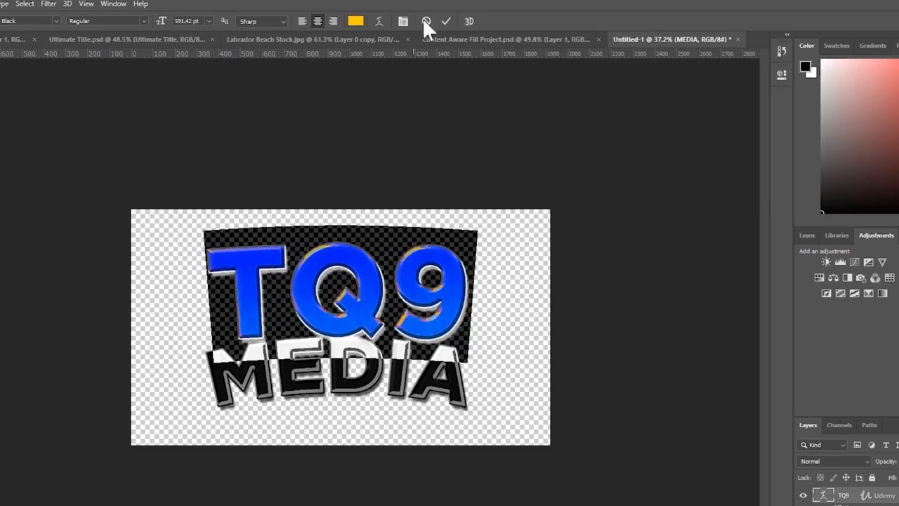
left_click(379, 21)
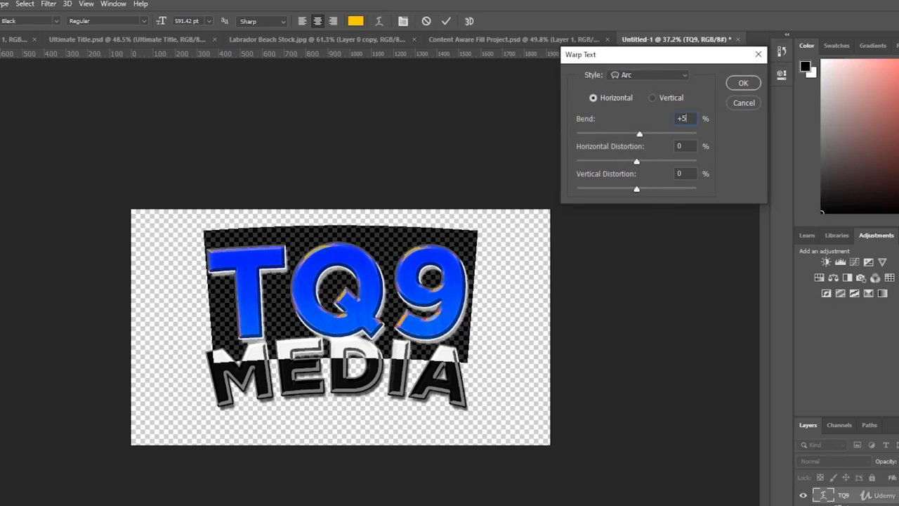
type("1")
key("BackSpace")
key("BackSpace")
type("10")
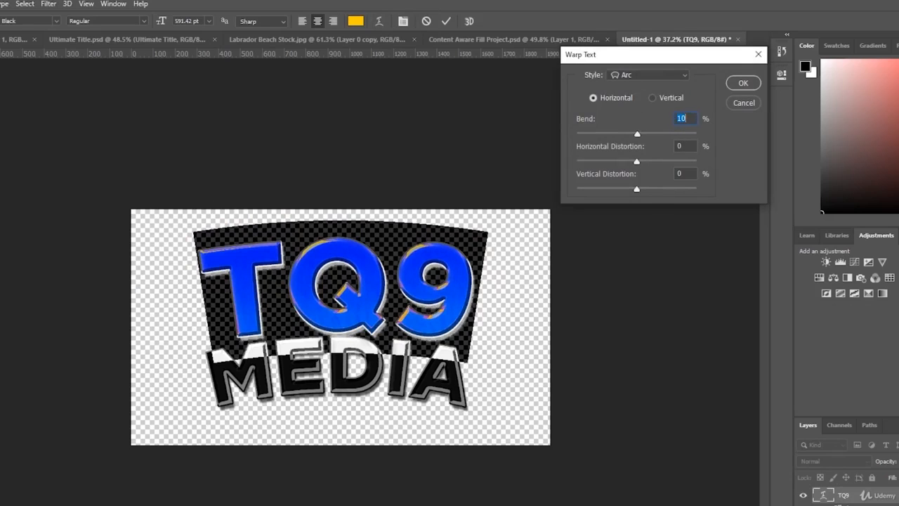
key("Return")
key("ctrl+Return")
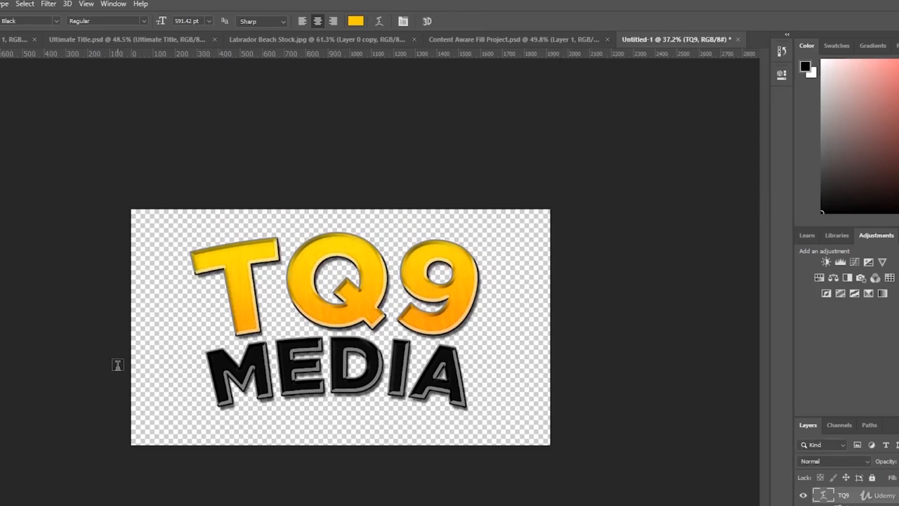
- Undo the stronger bends on TQ9 and MEDIA, returning both texts to their slight Arc warps
key("z")
left_click_drag(102, 318, 90, 321)
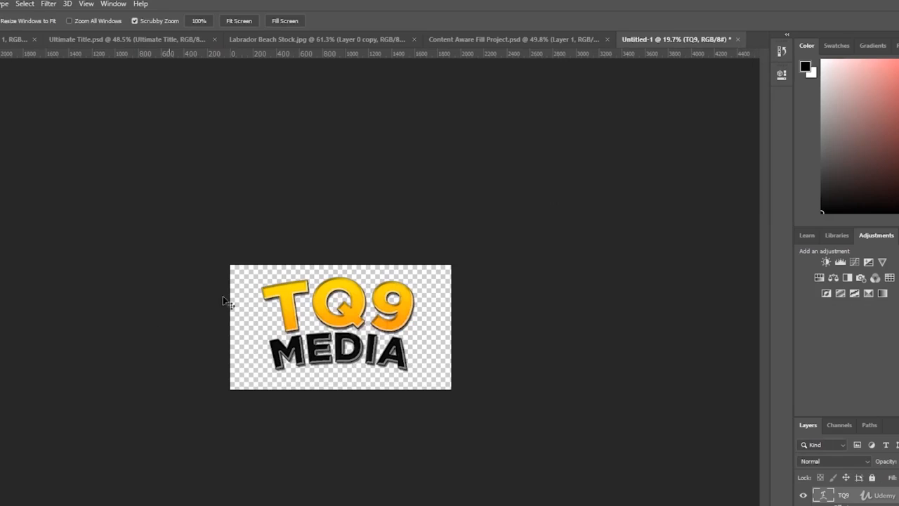
key("ctrl+z")
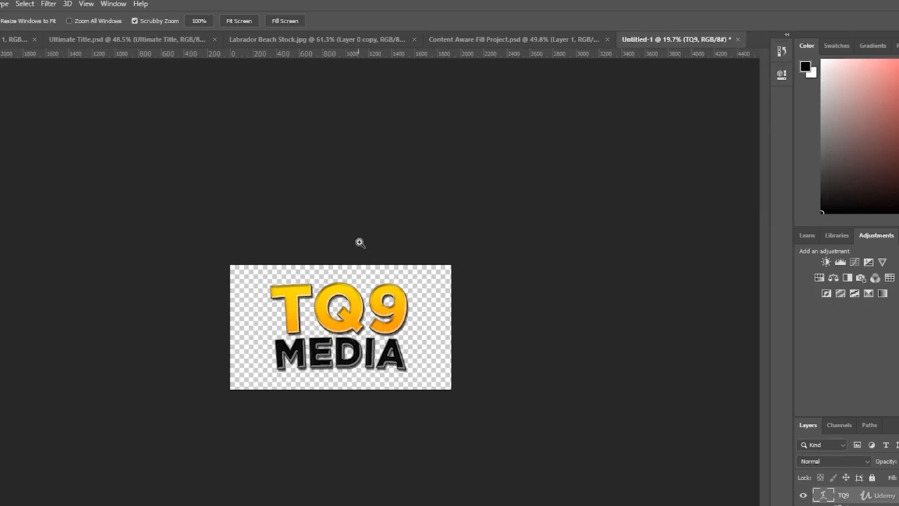
left_click_drag(360, 242, 389, 217)
key("ctrl+z")
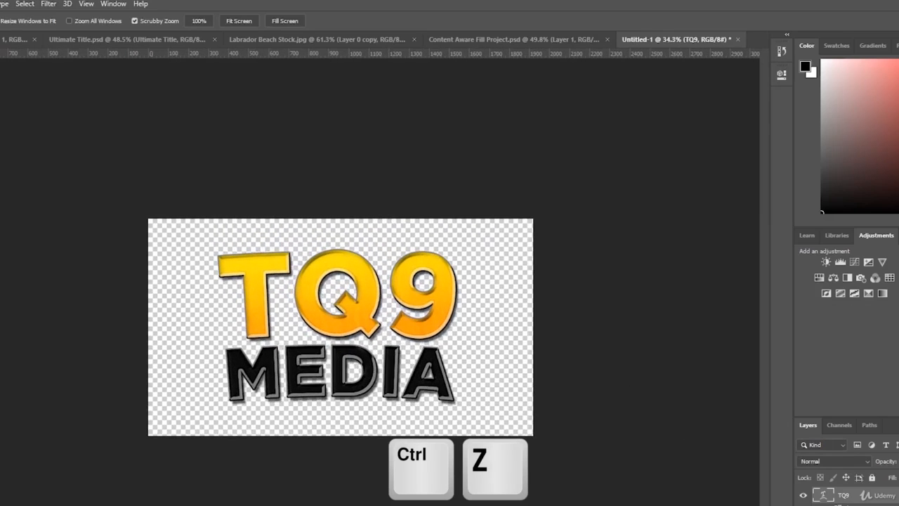
- Scale the TQ9 and MEDIA layers up together to nearly fill the canvas height, keeping them horizontally centered
key("ctrl+t")
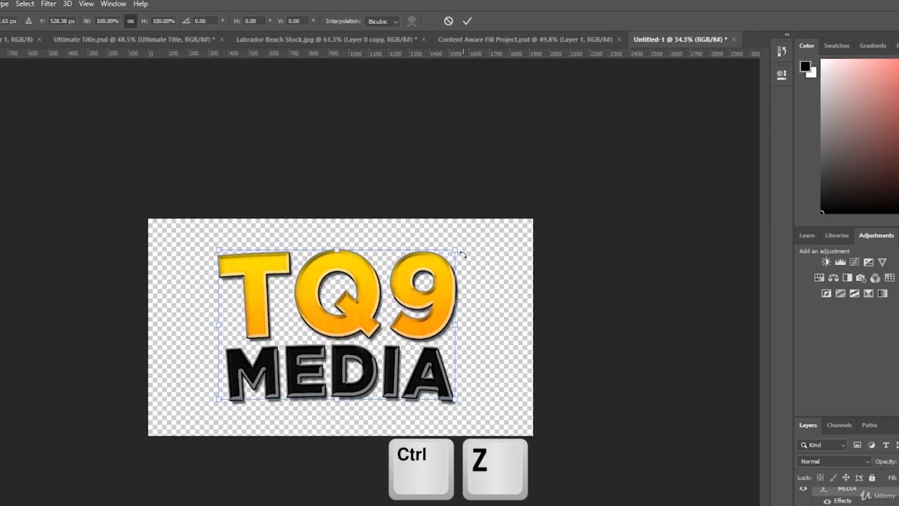
left_click_drag(458, 251, 470, 245)
left_click_drag(217, 398, 173, 428)
left_click_drag(381, 354, 401, 349)
key("Return")
key("z")
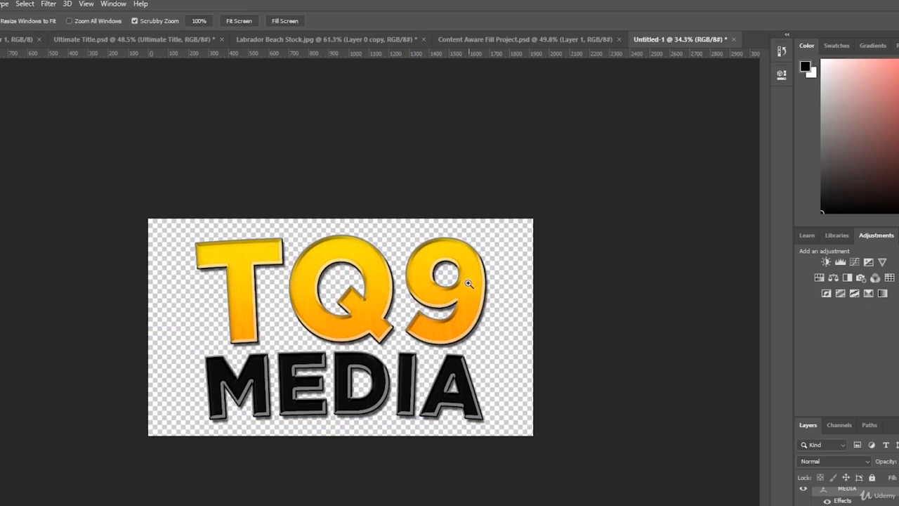
- Scale the MEDIA text alone to about 66% and center it horizontally just beneath TQ9
scroll(852, 497, "up", 1)
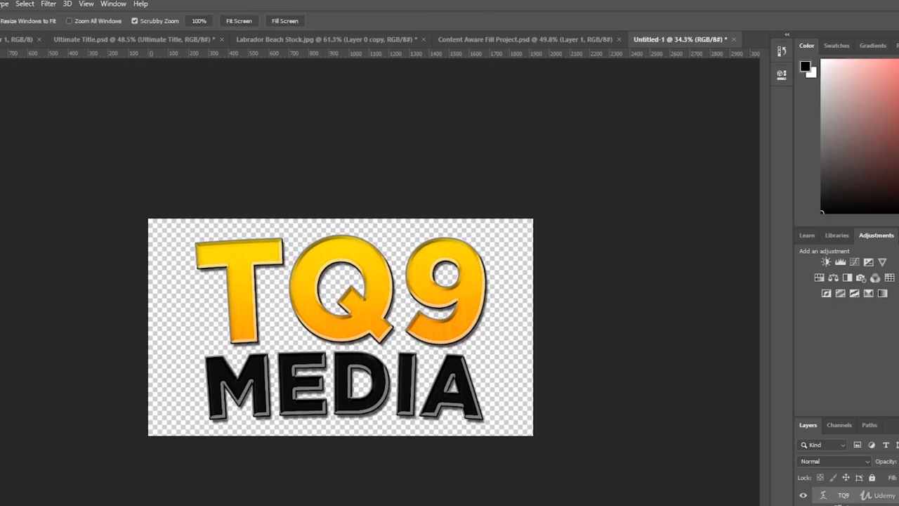
left_click(892, 500)
key("ctrl+t")
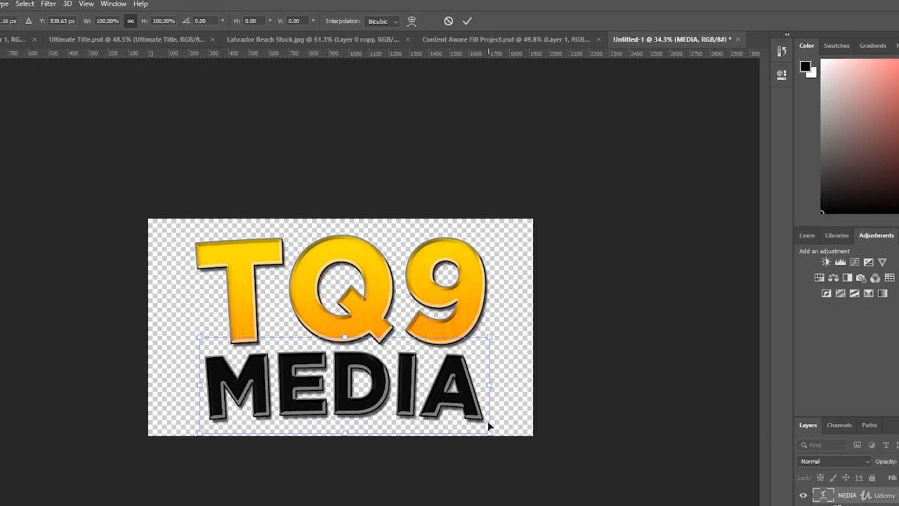
left_click_drag(489, 424, 394, 362)
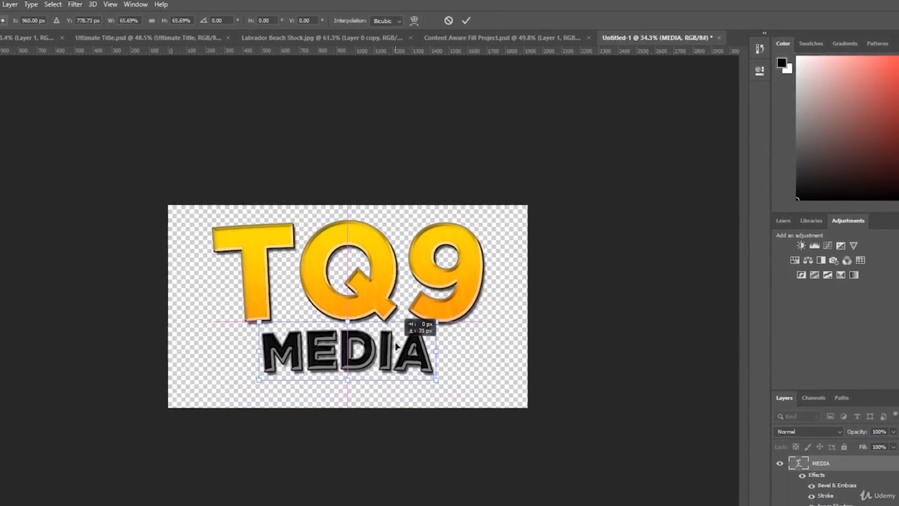
key("Return")
key("z")
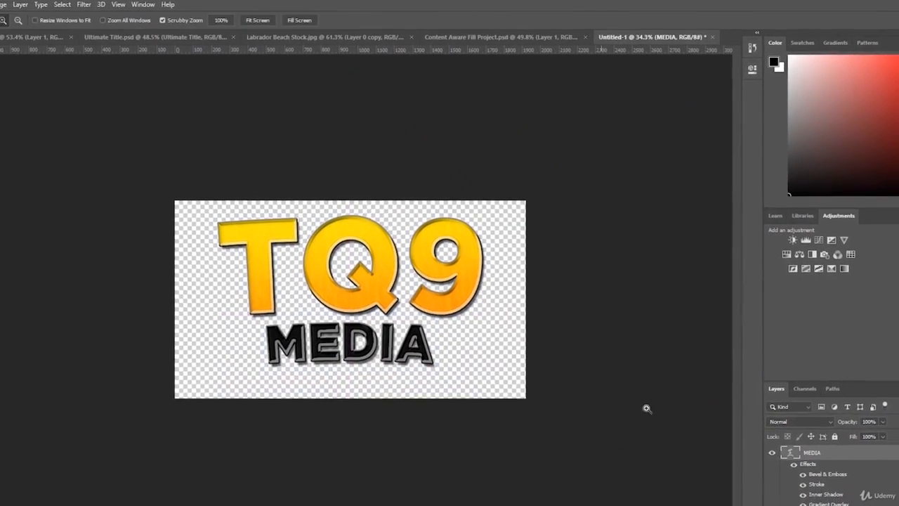
- Reduce the size and depth of the MEDIA layer's Pillow Emboss bevel, setting the depth to about 95%
double_click(812, 463)
left_click_drag(718, 87, 697, 68)
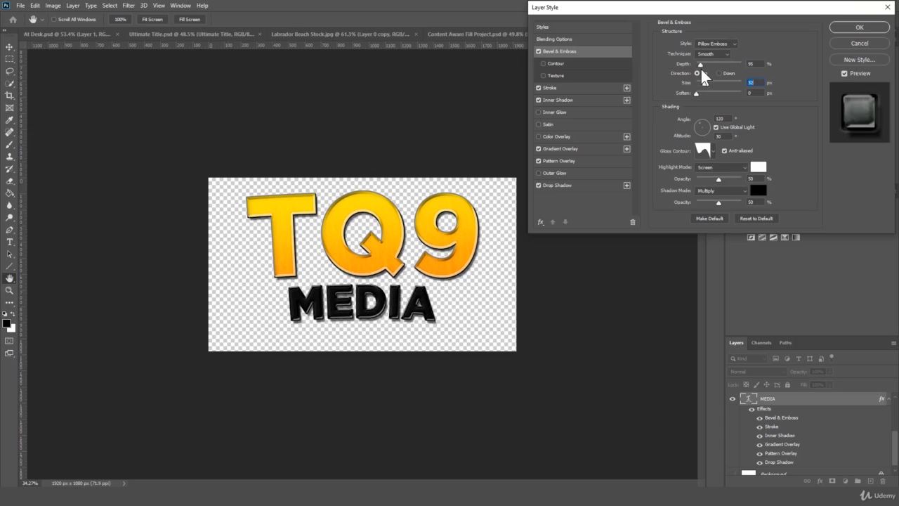
key("Return")
key("z")
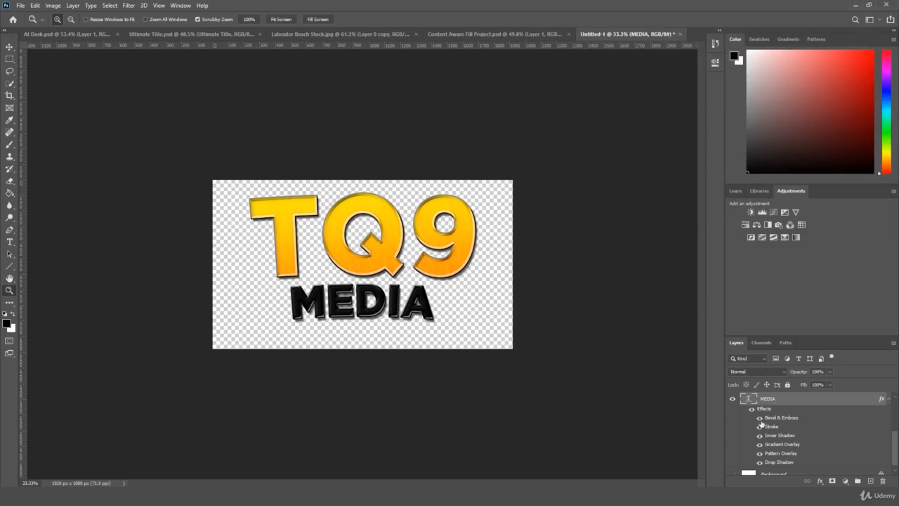
- Move the TQ9 and MEDIA layers down together so the title sits vertically centered on the canvas
scroll(796, 450, "up", 2)
left_click(788, 404)
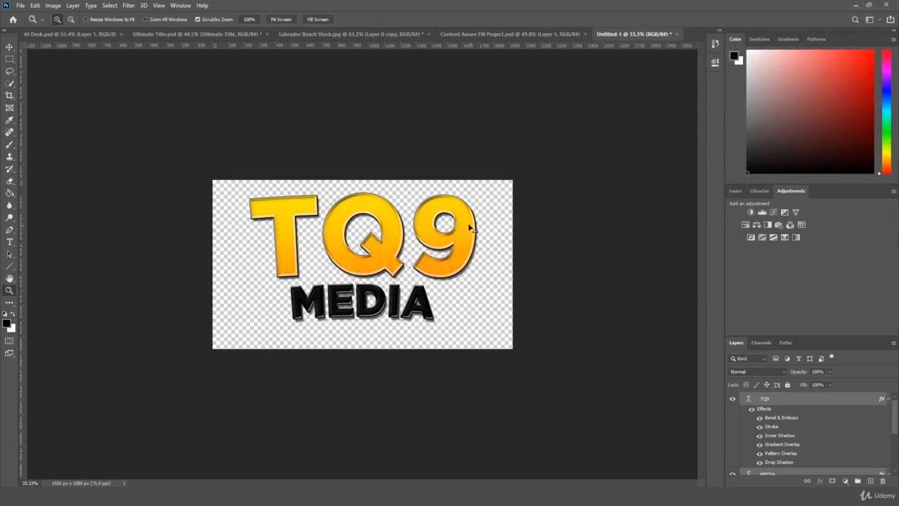
key("ctrl+t")
left_click_drag(445, 215, 445, 225)
key("Return")
key("z")
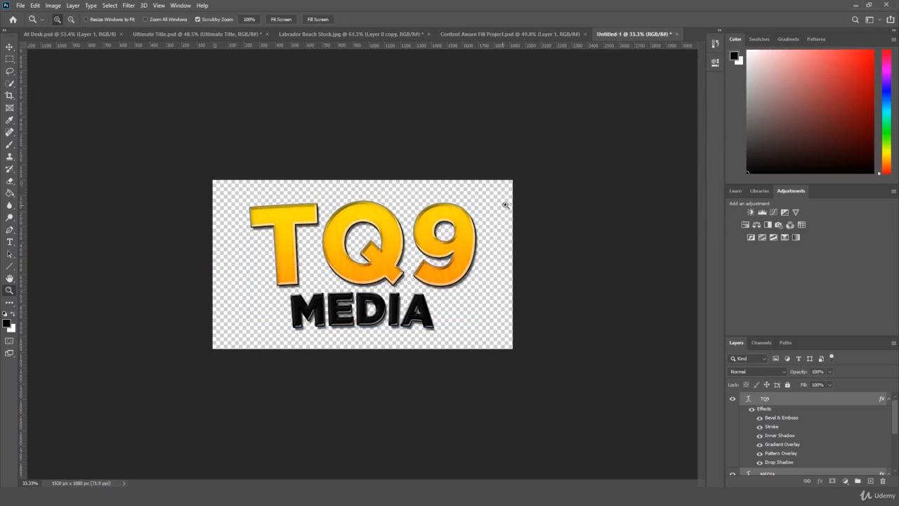
- Change the font of the whole MEDIA text to Gotham Thin Regular
mouse_move(506, 205)
left_mouse_down()
mouse_move(491, 213)
mouse_move(519, 210)
mouse_move(512, 218)
left_mouse_up()
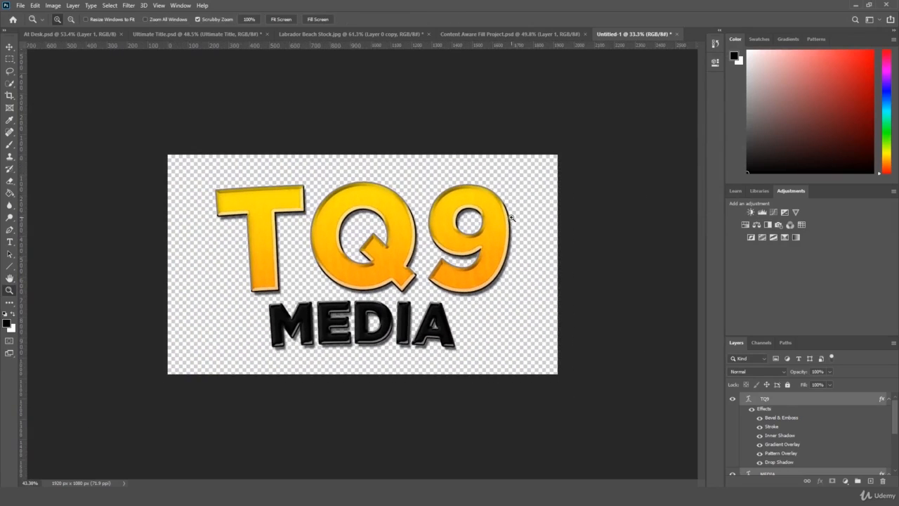
left_click(13, 242)
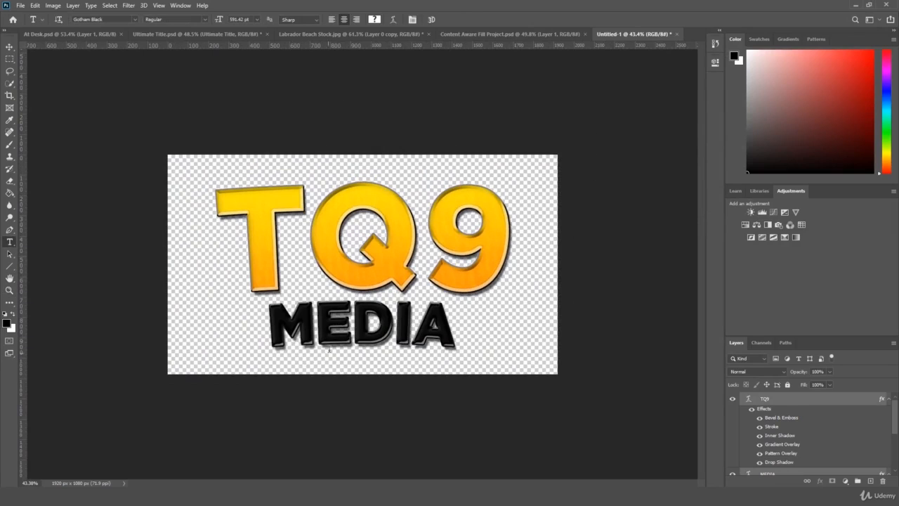
double_click(369, 324)
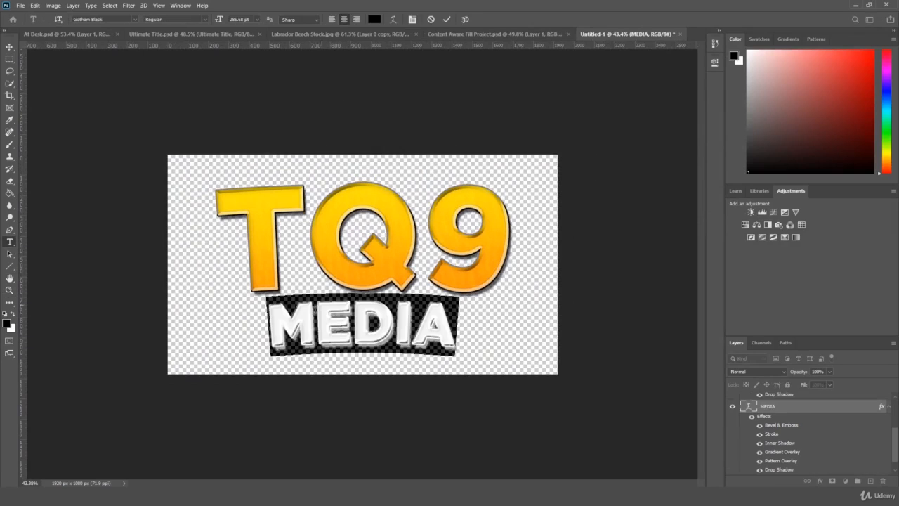
left_click(135, 19)
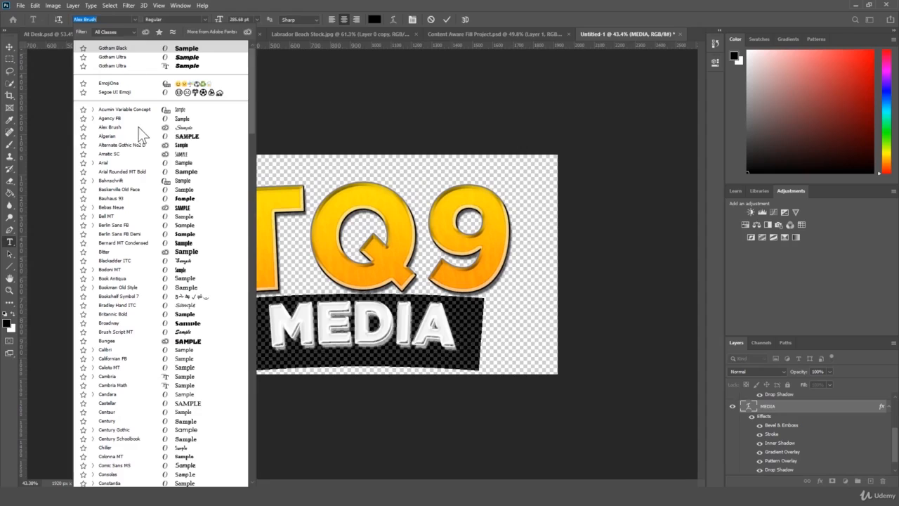
type("g")
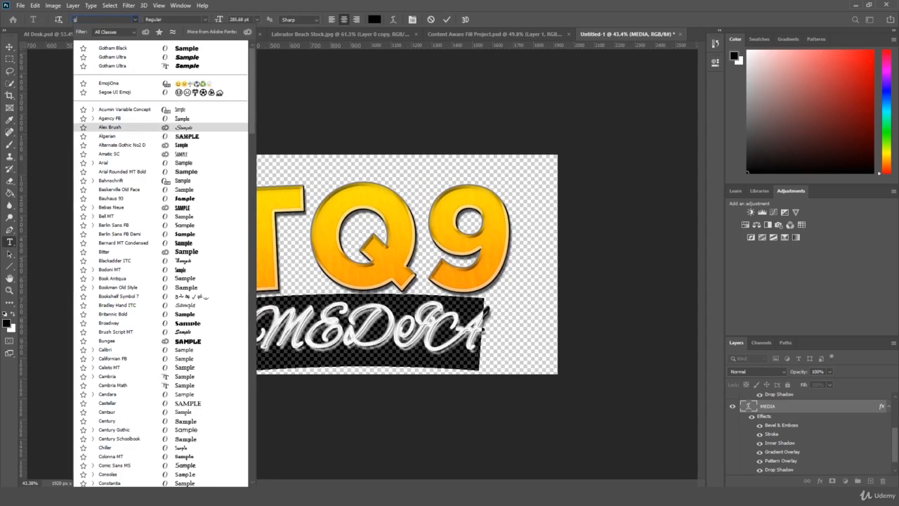
type("otham Thin")
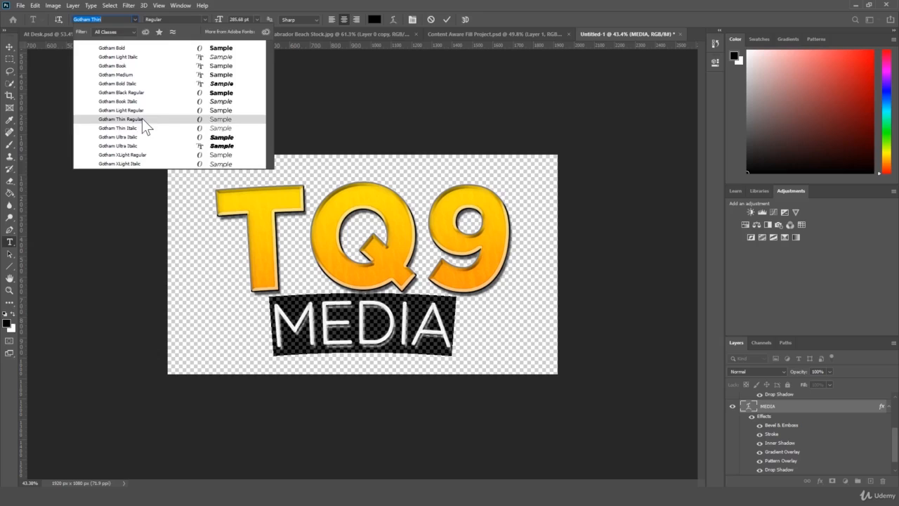
left_click(142, 118)
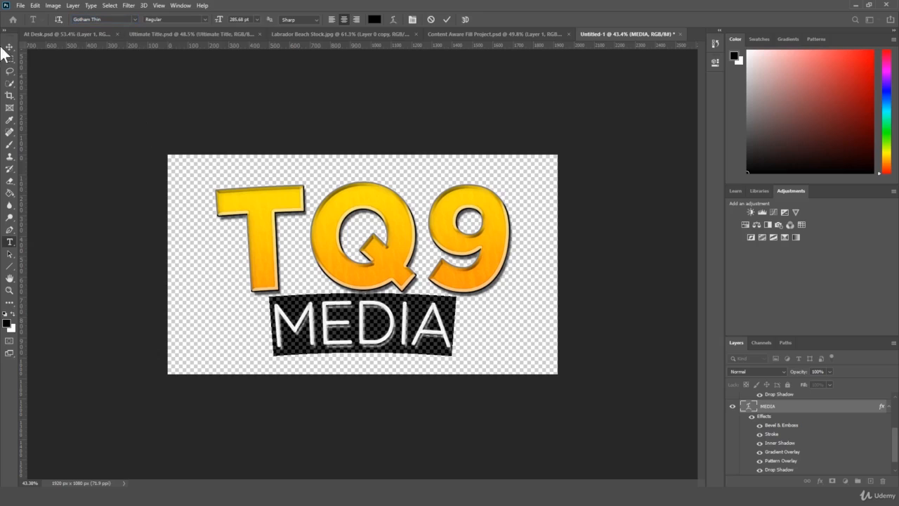
key("ctrl+t")
left_click_drag(455, 323, 509, 322)
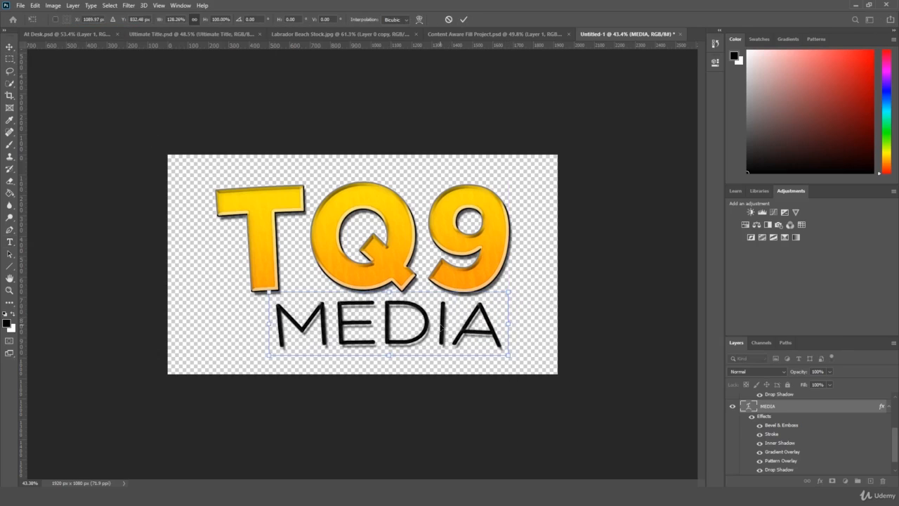
key("Escape")
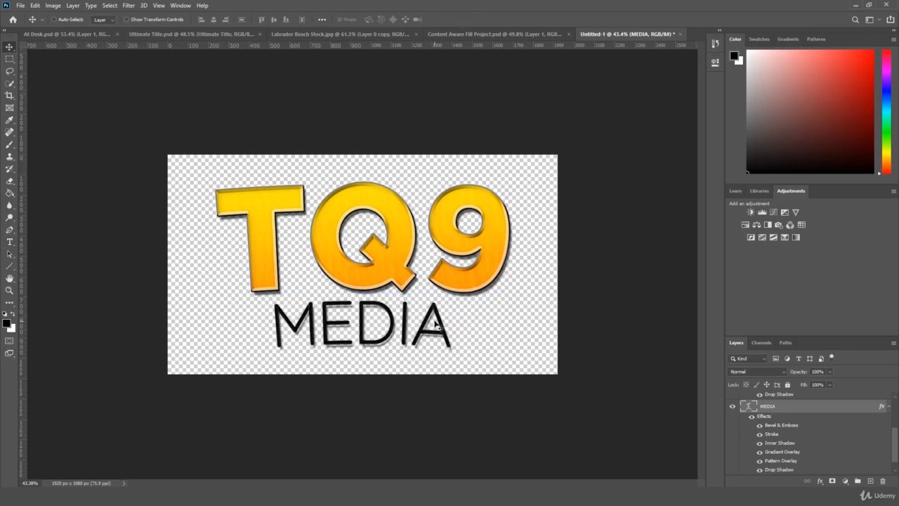
- Undo the last font change on the MEDIA text
key("ctrl+z")
key("z")
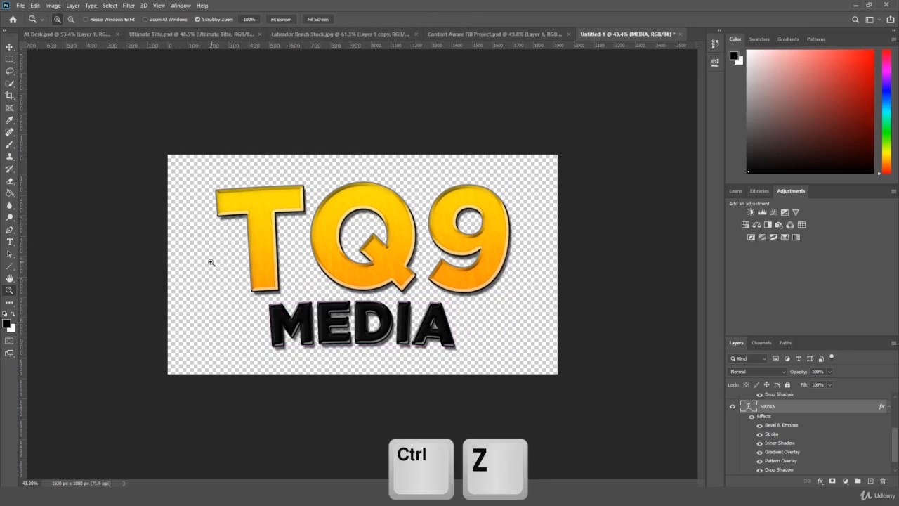
left_click_drag(210, 261, 188, 283)
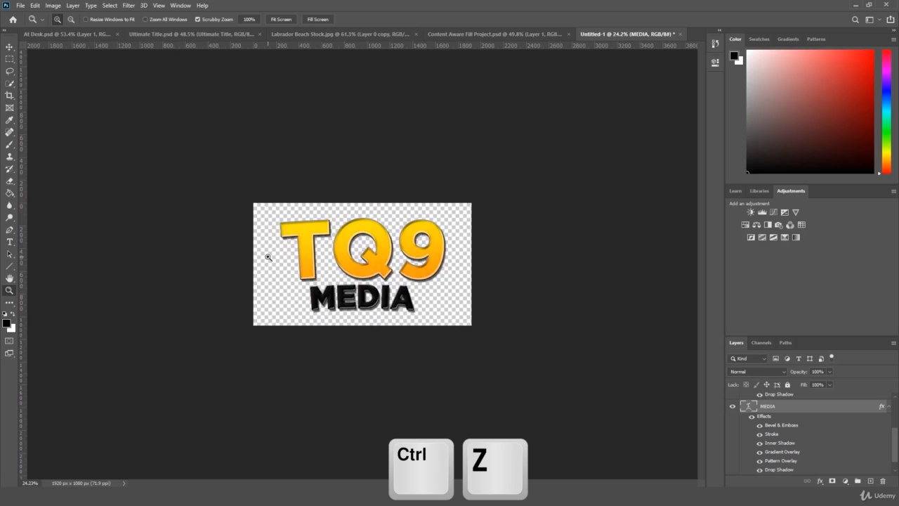
left_click_drag(277, 212, 303, 228)
scroll(781, 429, "down", 1)
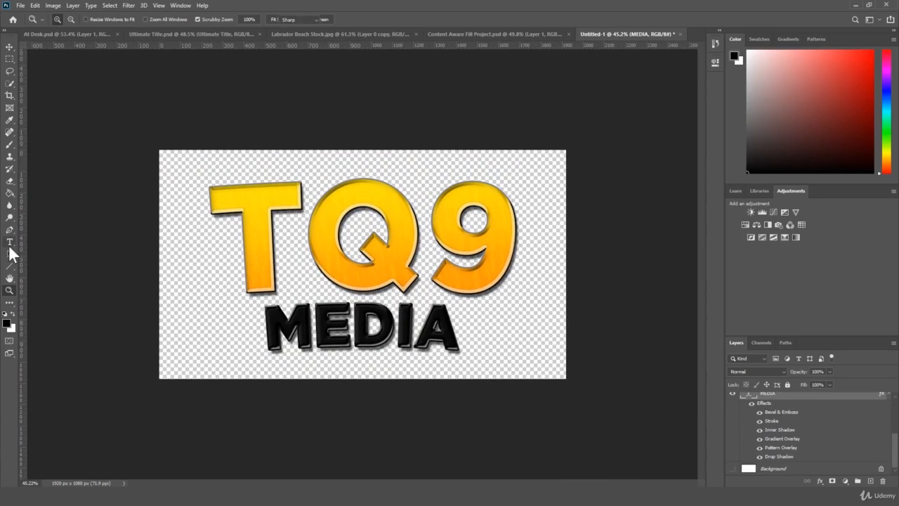
- Review the Warp Text settings of the TQ9 text layer and keep them
left_click(9, 242)
left_click(321, 232)
left_click(394, 20)
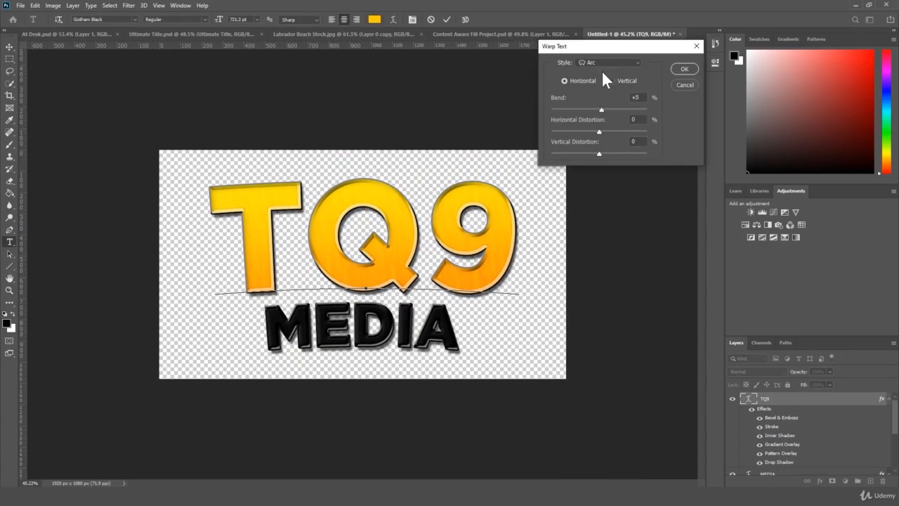
left_click(686, 71)
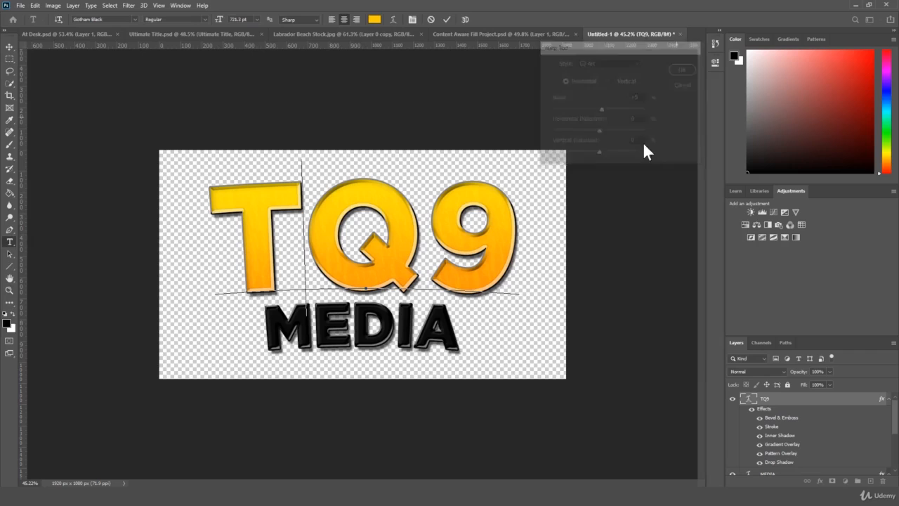
- Save the document in Photoshop format as Advanced Titles in the Photoshop Master Class folder, keeping its layers
left_click(9, 291)
mouse_move(189, 241)
left_mouse_down()
mouse_move(178, 243)
mouse_move(199, 238)
mouse_move(192, 241)
left_mouse_up()
key("ctrl+s")
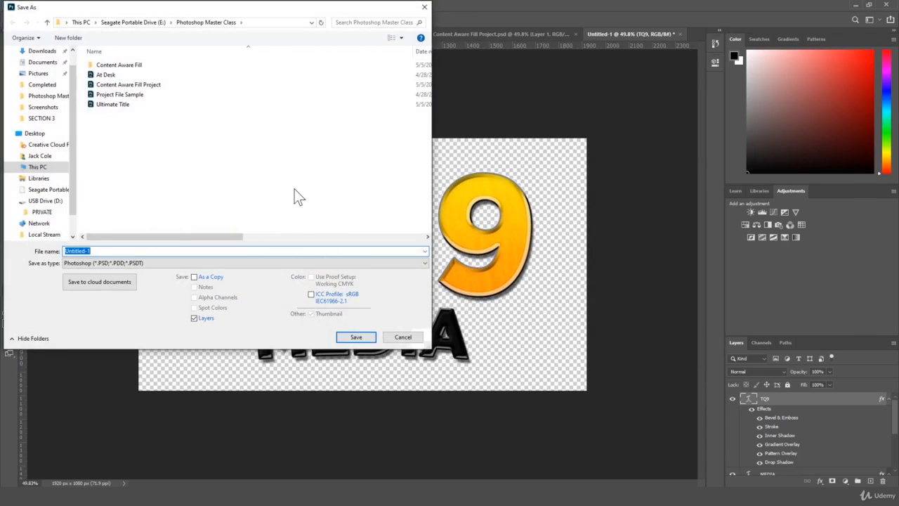
type("Advanced T")
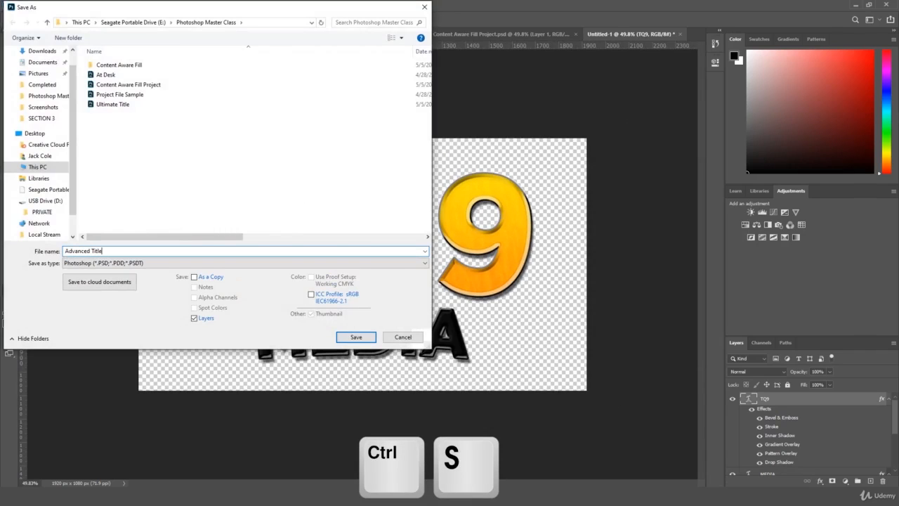
key("Return")
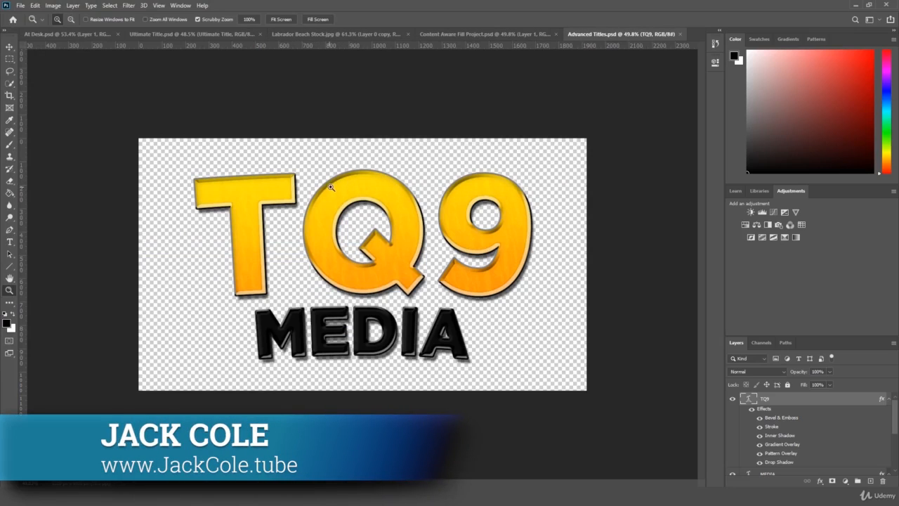
left_click_drag(337, 174, 324, 189)
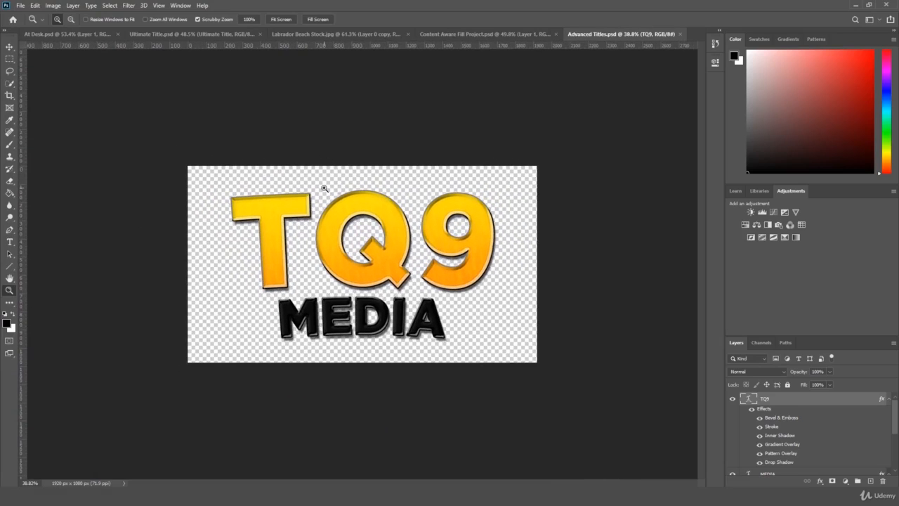